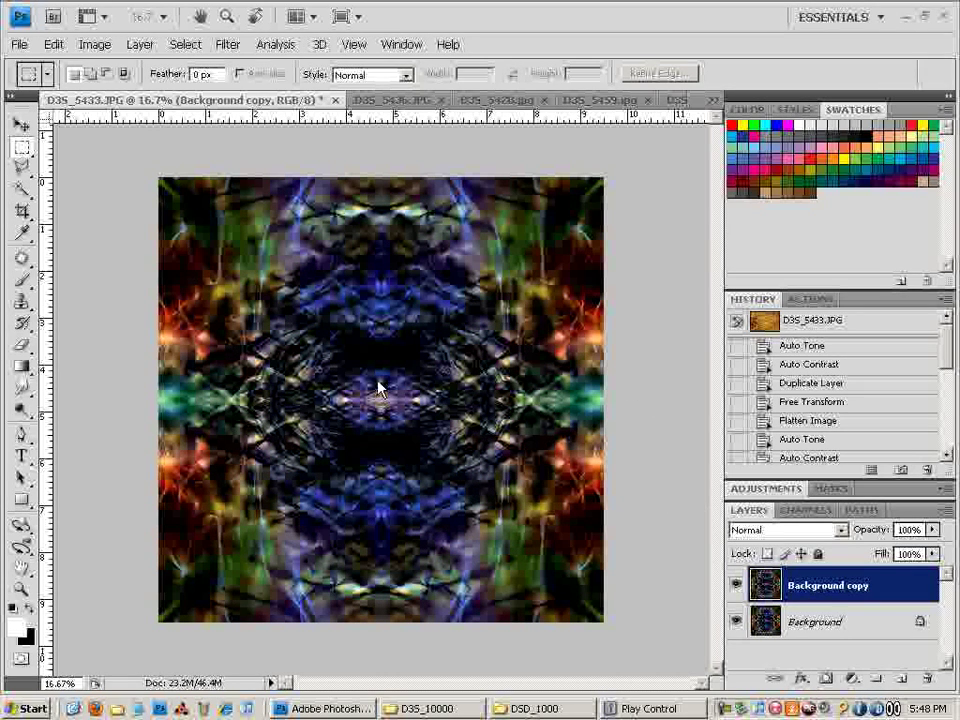
Review the D3S_5436, D3S_5428, D3S_5459 and D3S_5089 kaleidoscopes, then bring up the D3S_10000 folder
click(376, 106)
click(376, 106)
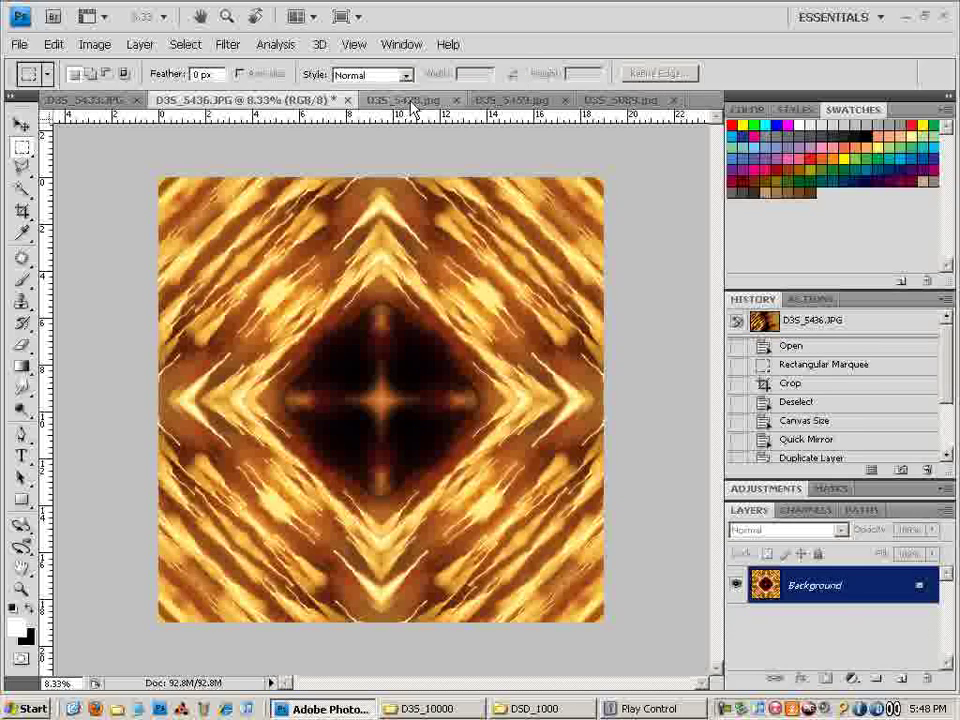
click(412, 104)
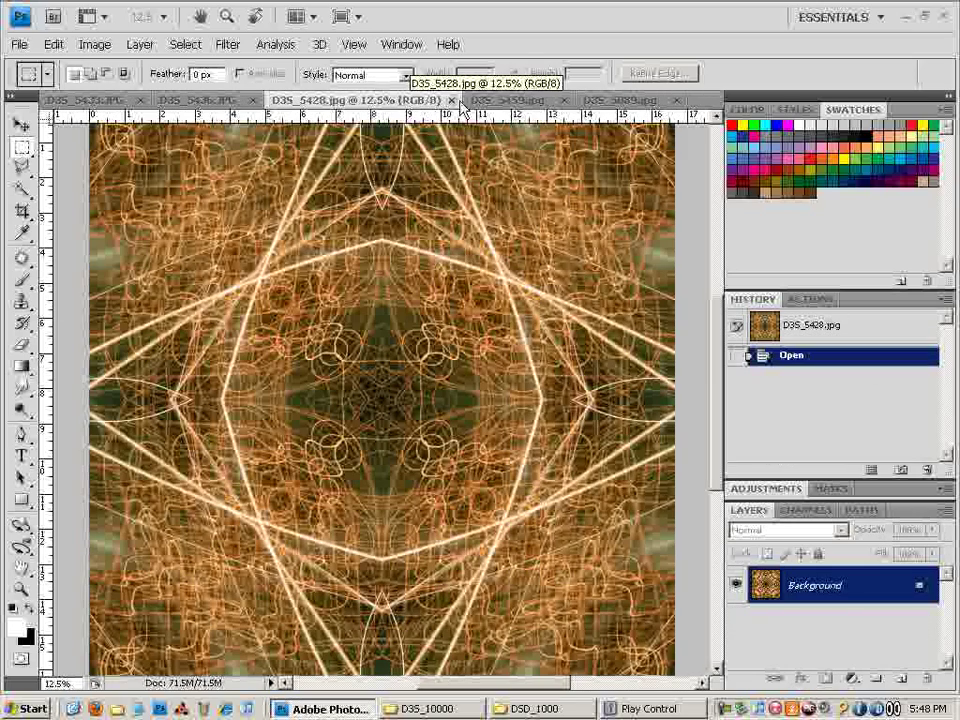
click(502, 106)
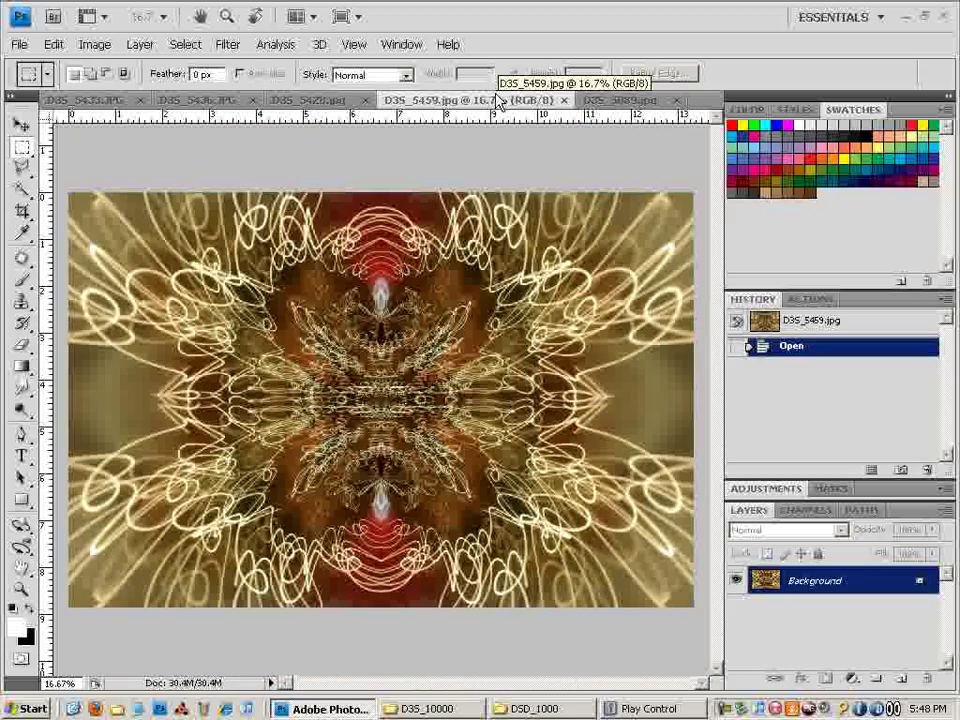
click(607, 102)
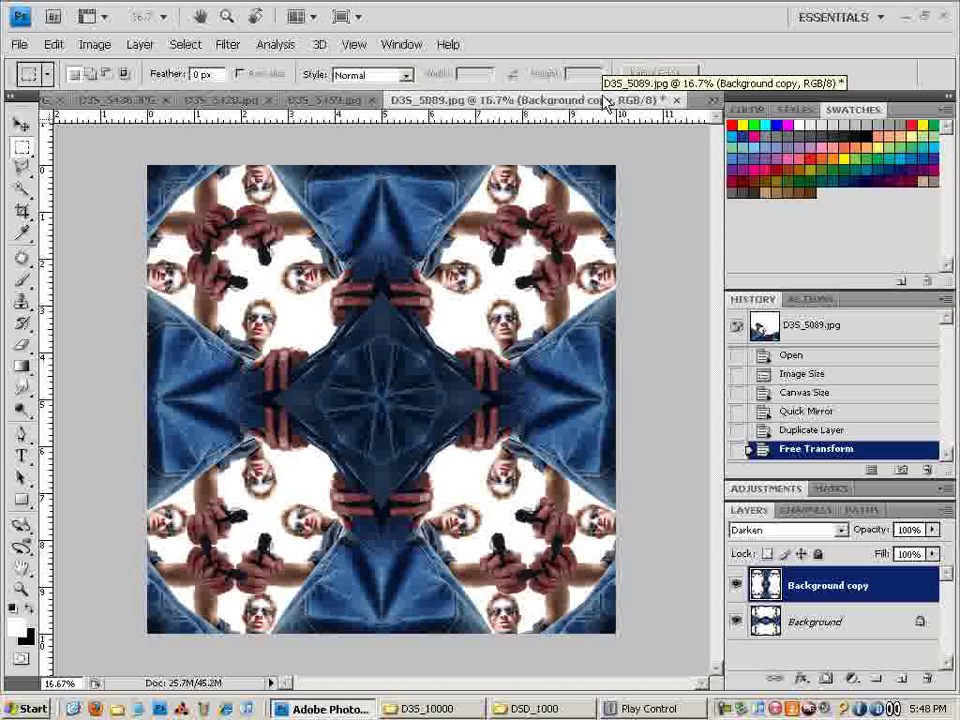
click(357, 104)
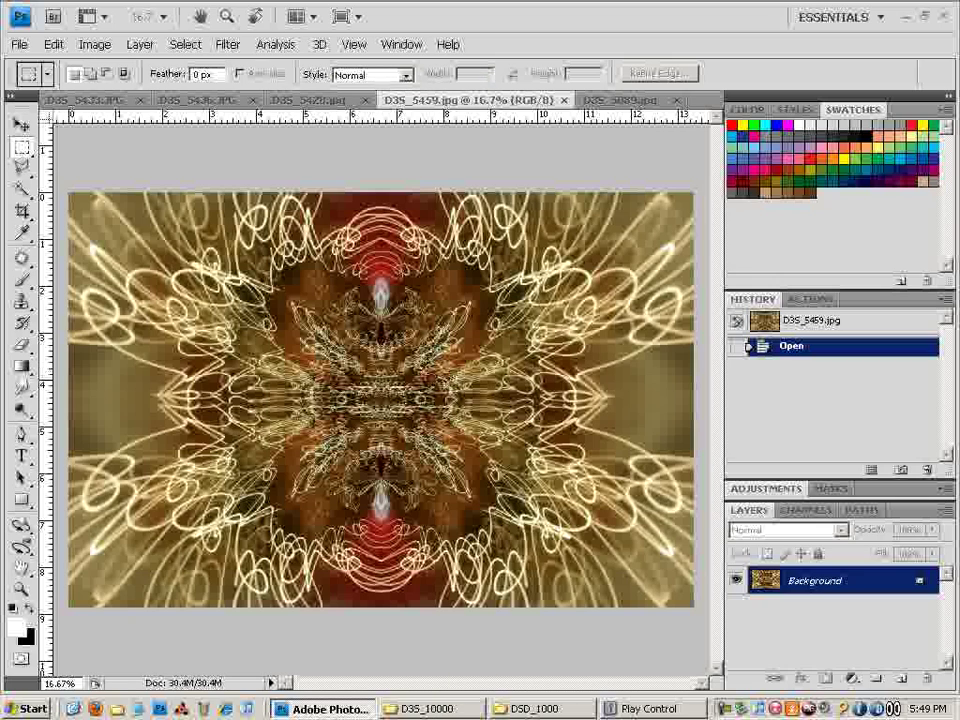
click(430, 708)
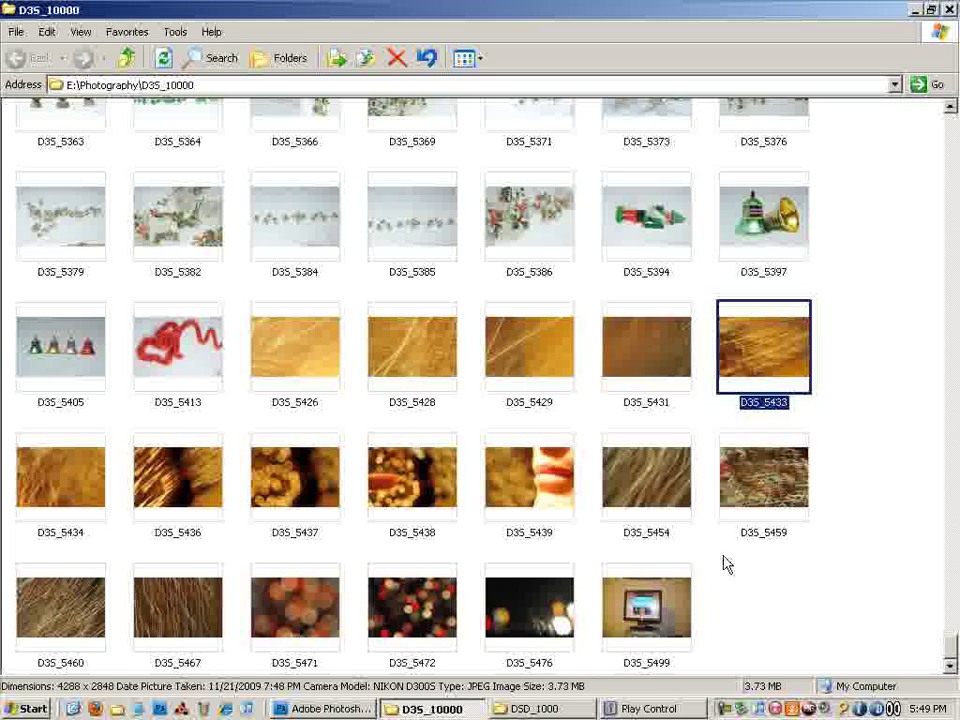
Compare the original D3S_5459 photo with its mirrored kaleidoscope version in Photoshop
double_click(761, 467)
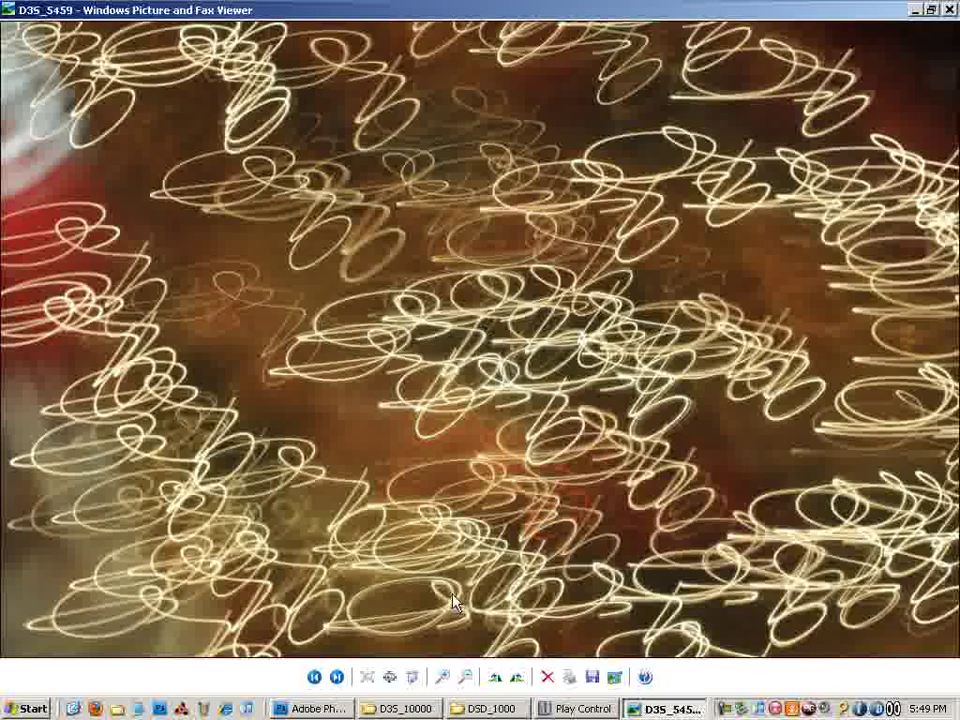
click(318, 708)
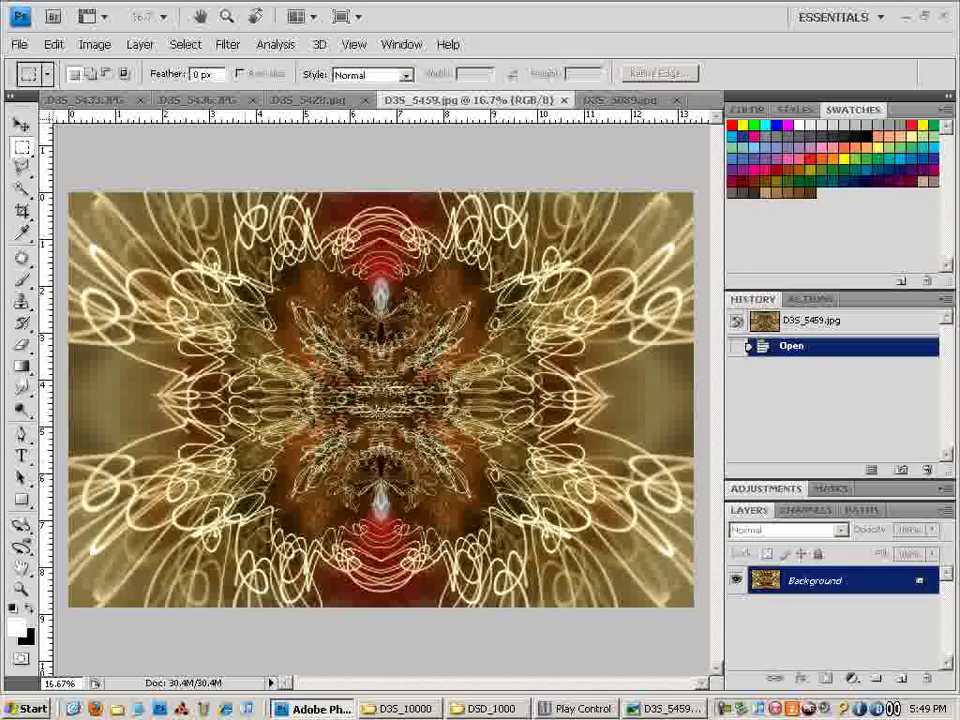
click(665, 708)
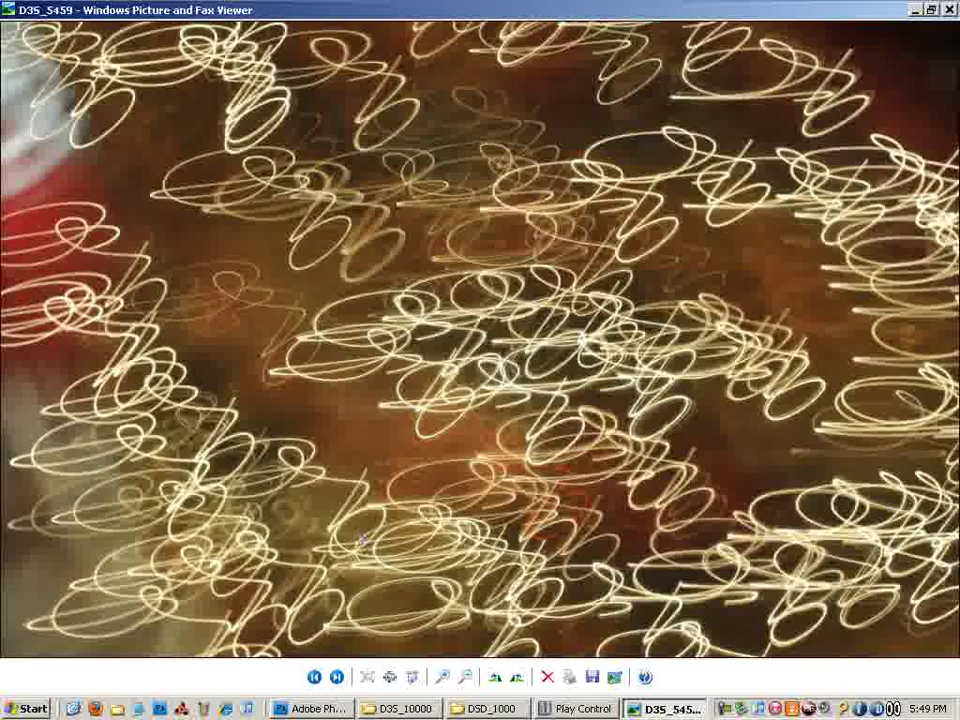
click(318, 708)
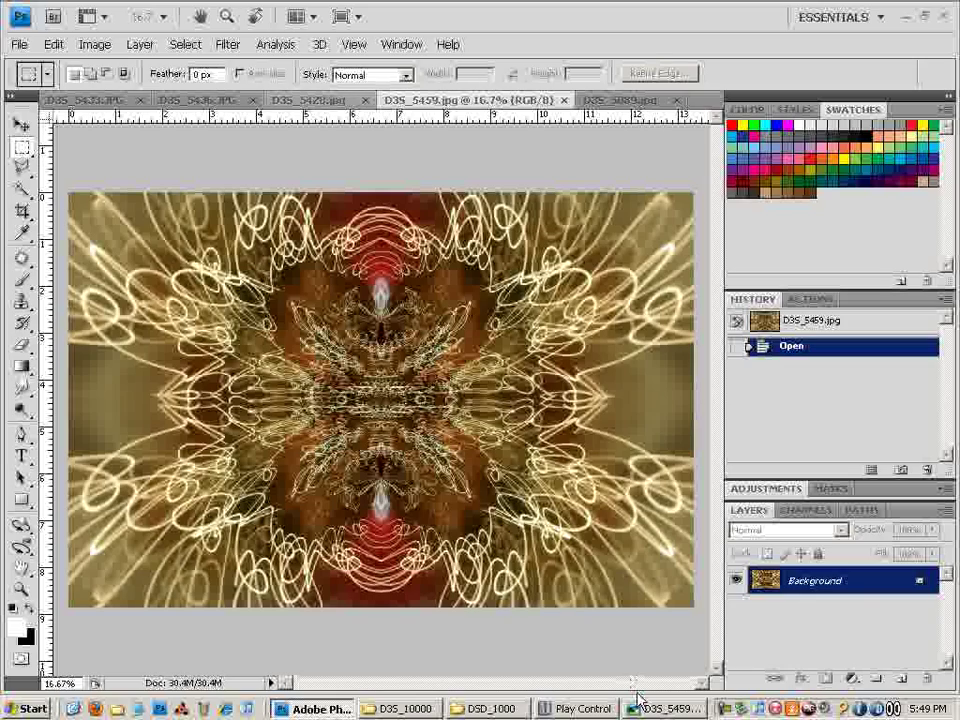
View the original D3S_5433 photo, close the viewer, and drag D3S_5433 into Photoshop
click(492, 708)
click(415, 708)
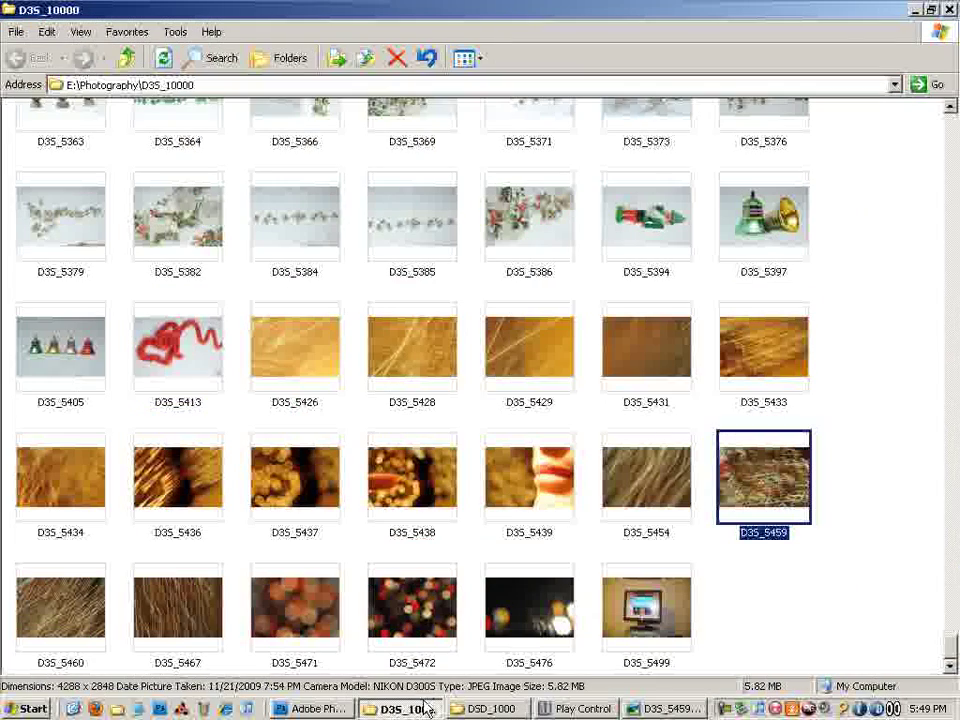
click(810, 615)
double_click(772, 377)
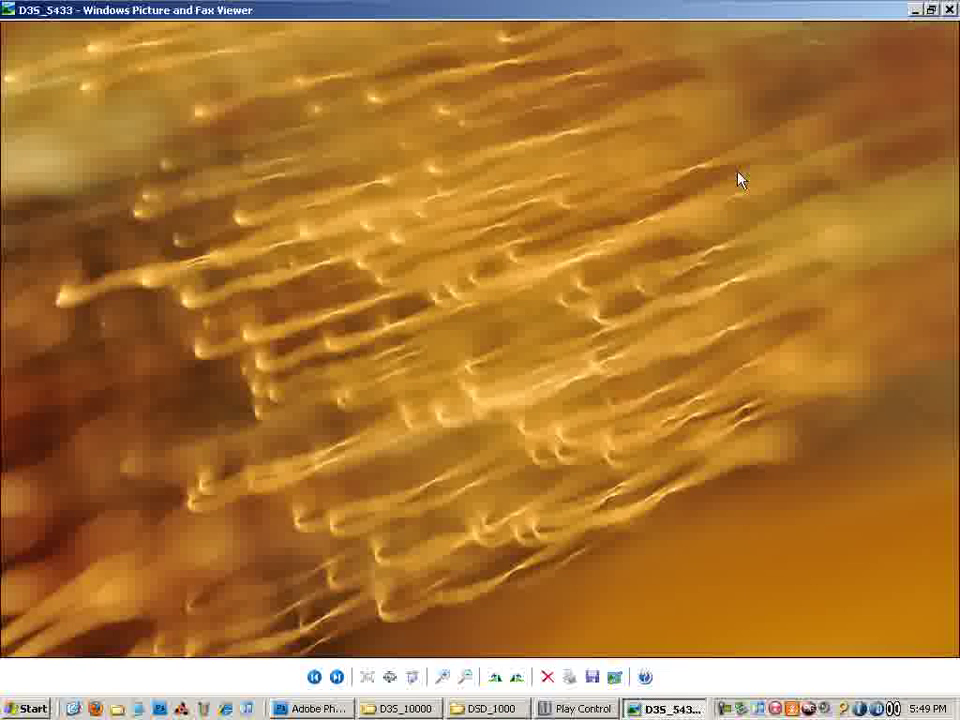
click(950, 10)
drag(784, 357, 326, 399)
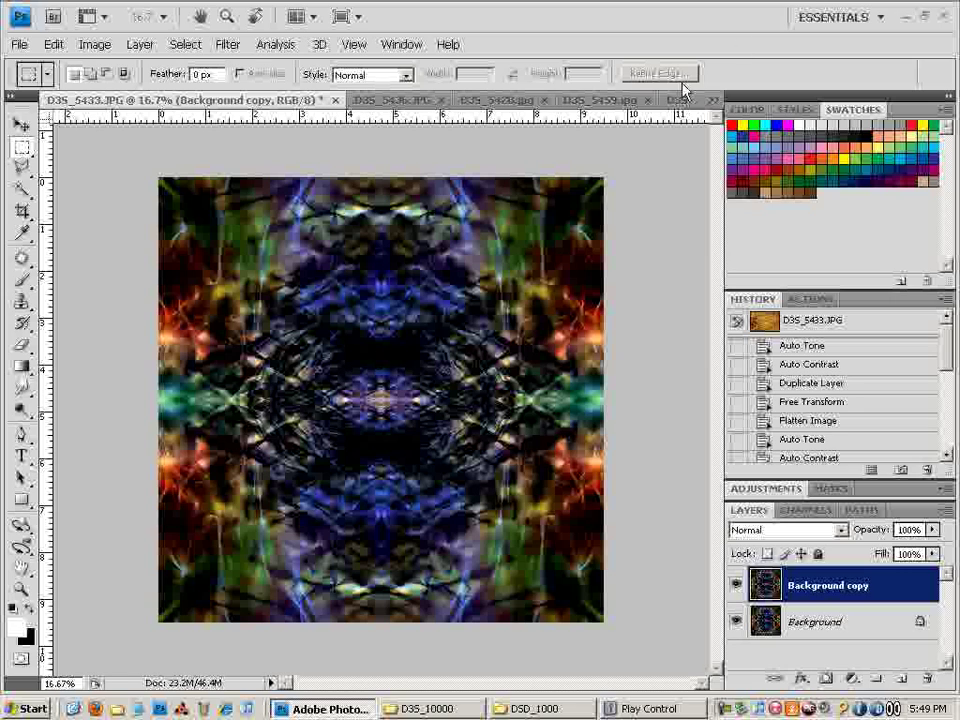
Close the D3S_5089, D3S_5459, D3S_5433 and D3S_5428 documents without saving
click(620, 102)
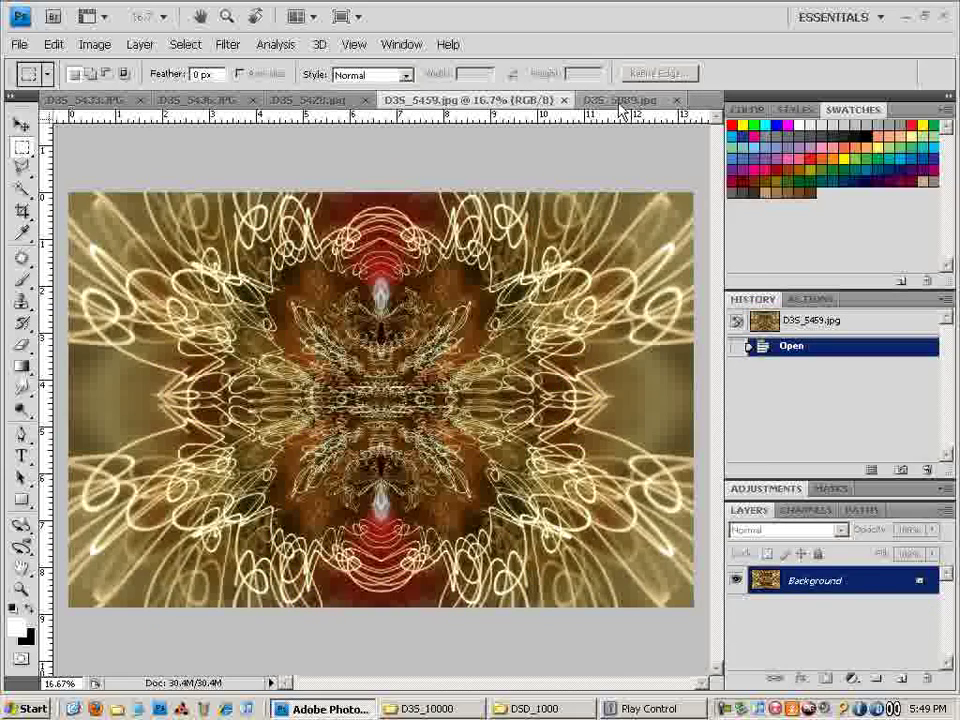
click(625, 102)
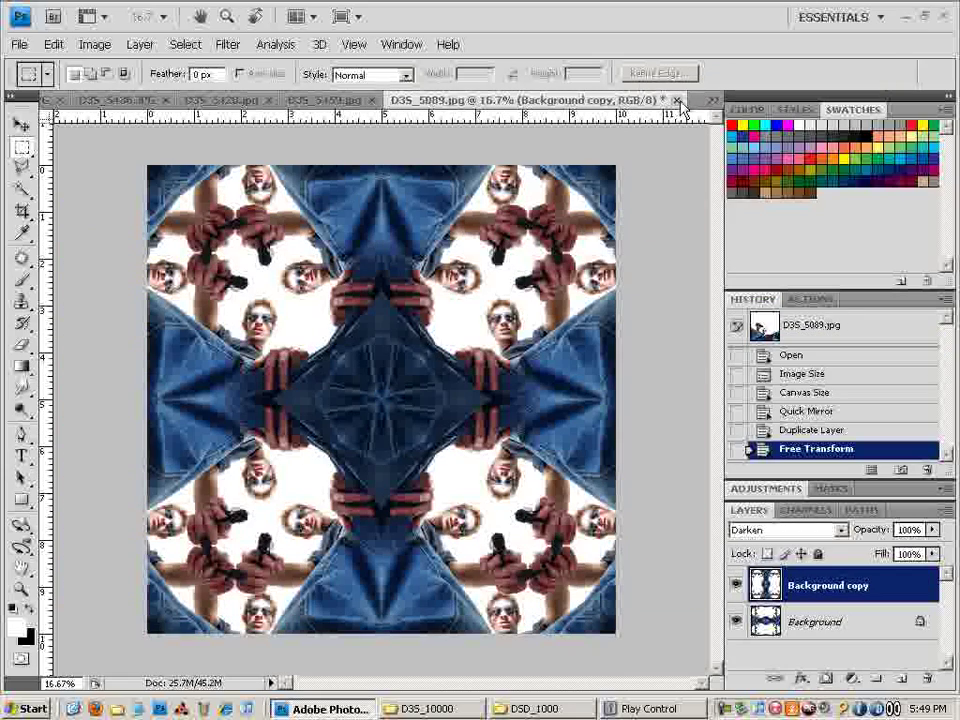
key(ctrl+w)
click(439, 280)
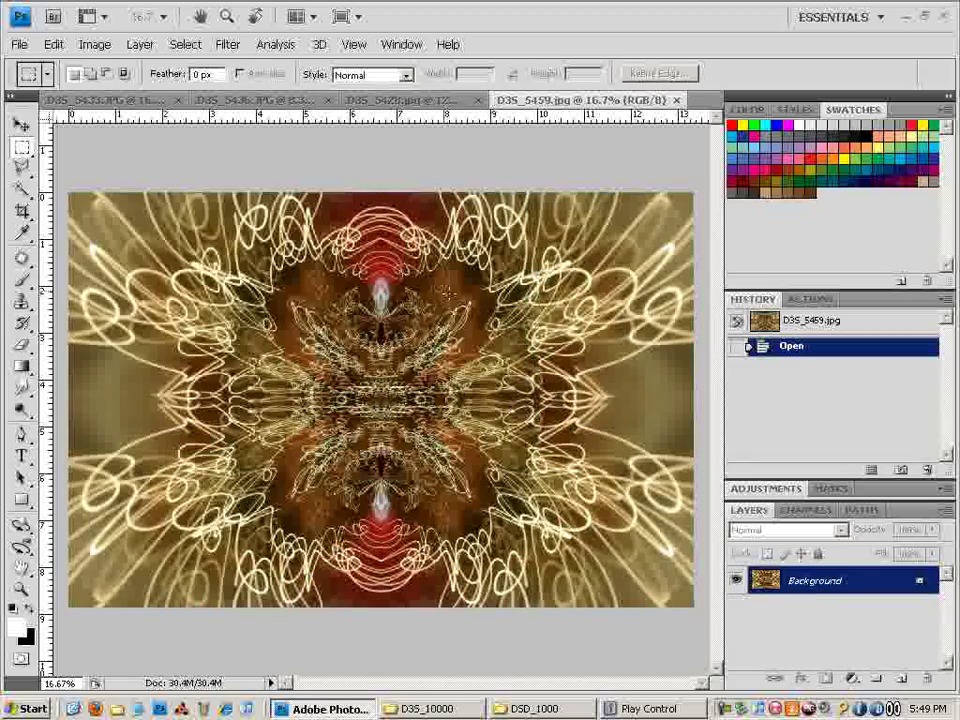
click(677, 102)
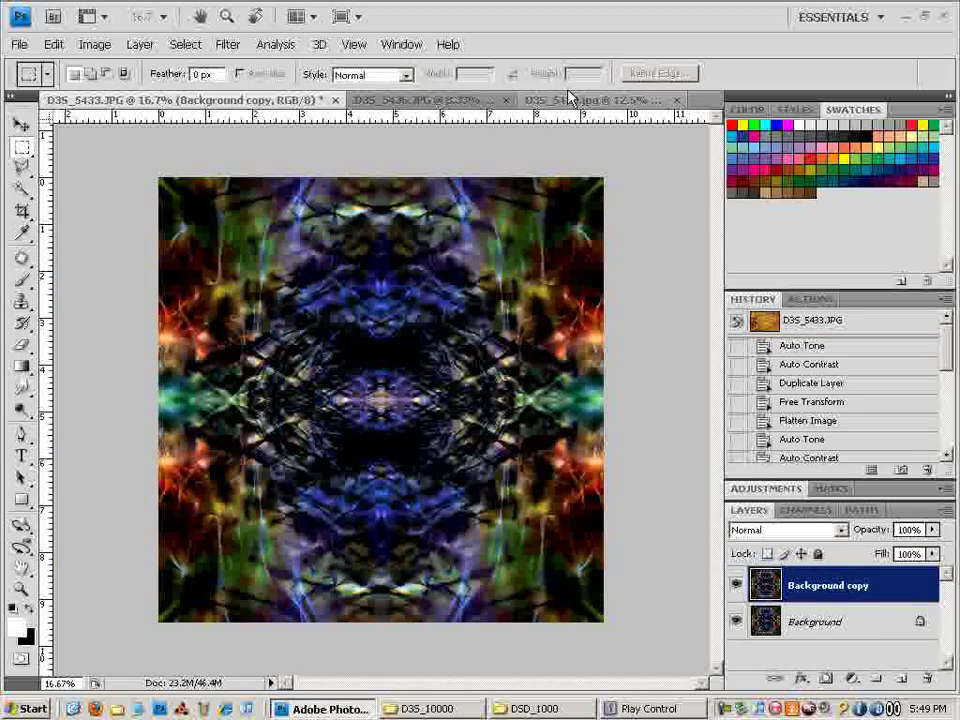
key(ctrl+w)
click(439, 280)
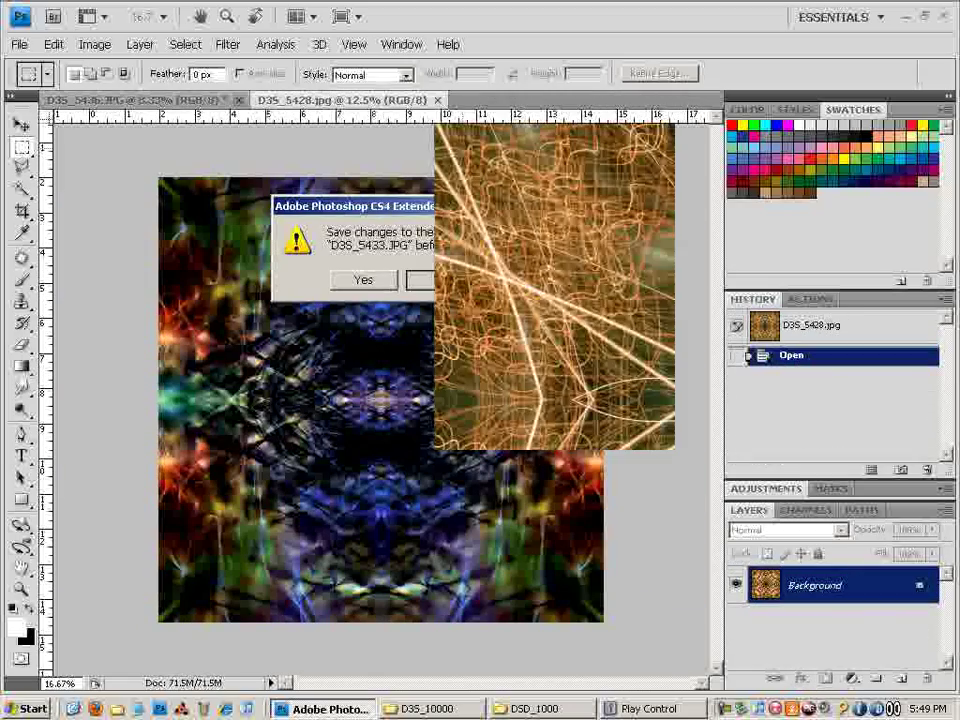
key(ctrl+w)
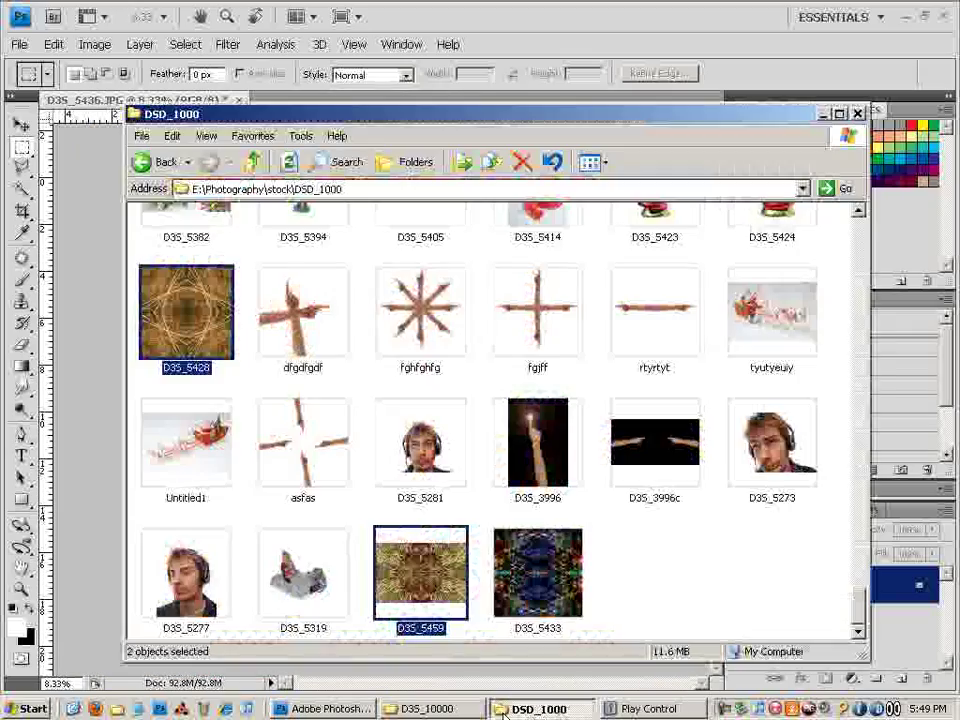
Drag the D3S_5429 light-streak photo from the D3S_10000 folder into Photoshop
click(527, 708)
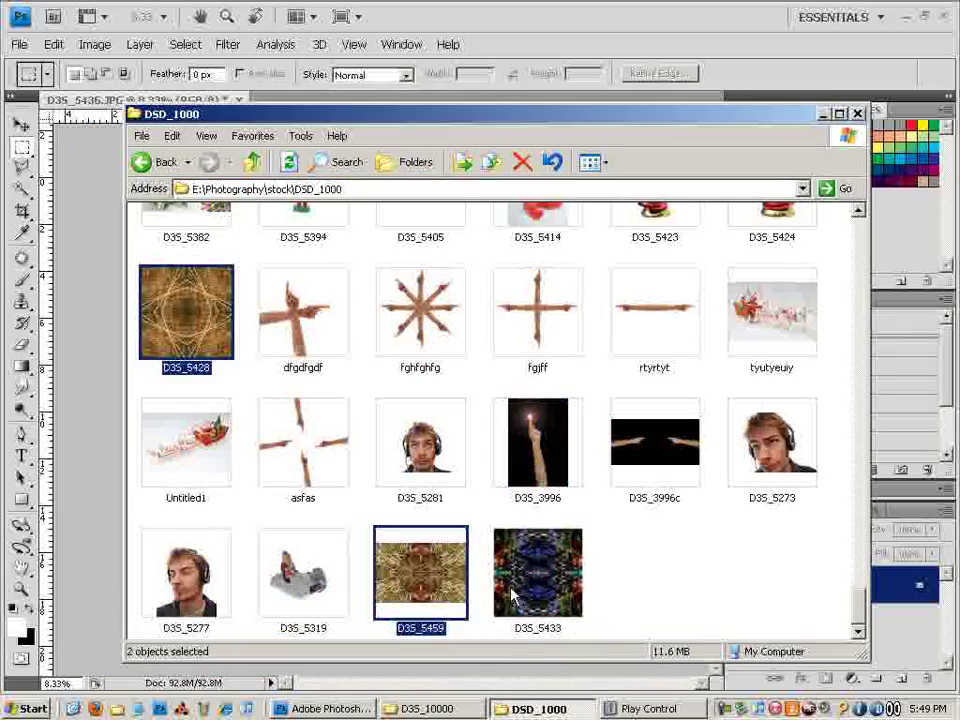
scroll(433, 538, up, 3)
scroll(433, 538, down, 5)
click(430, 708)
drag(520, 350, 349, 487)
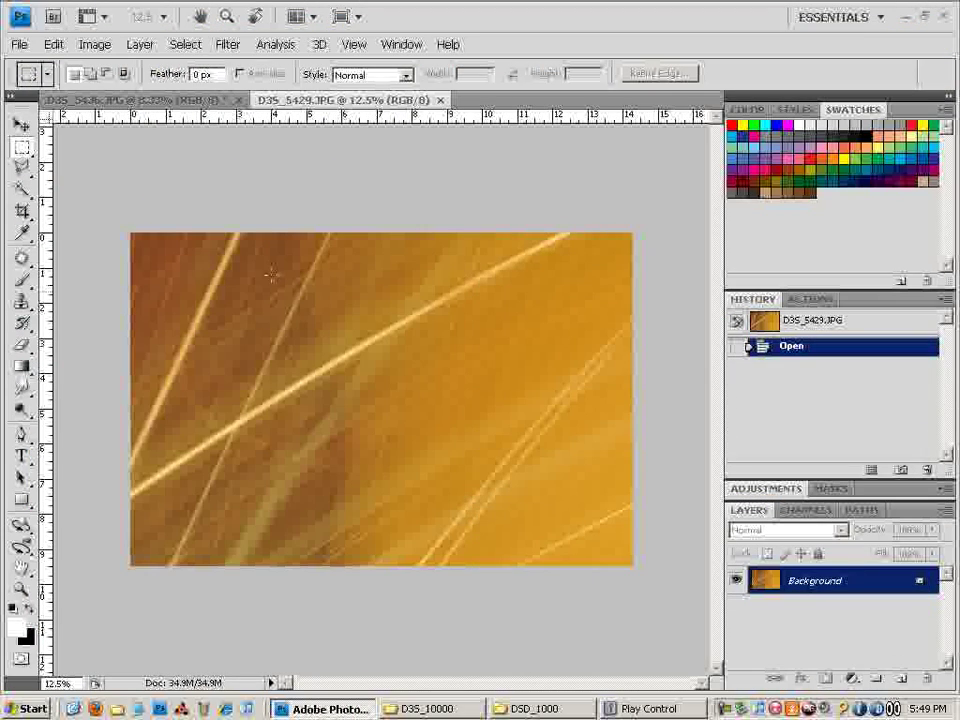
click(94, 44)
click(125, 130)
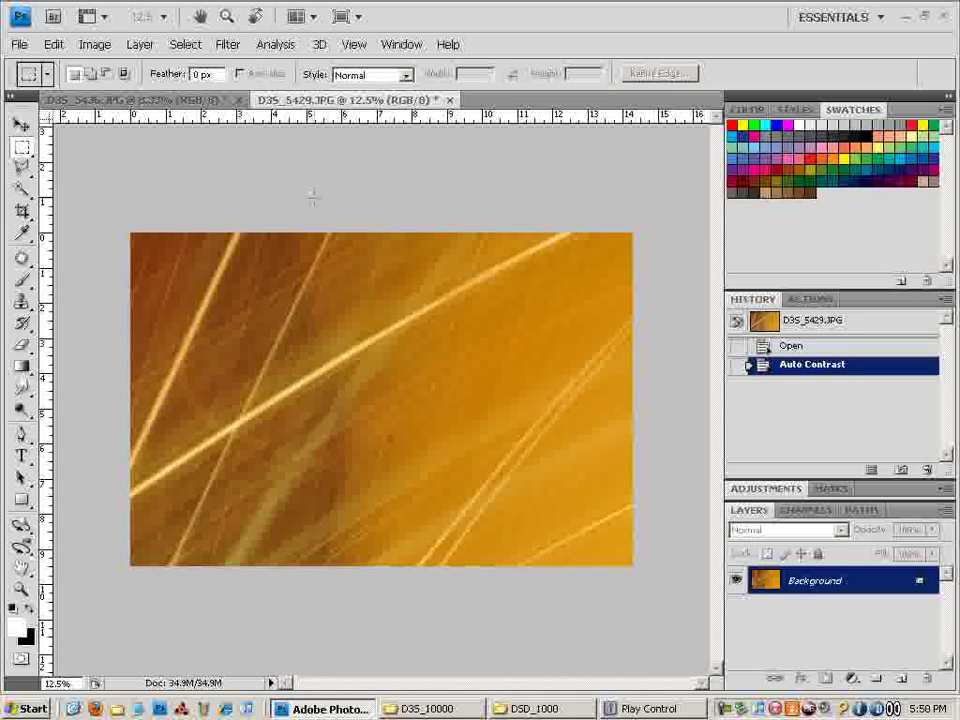
click(96, 46)
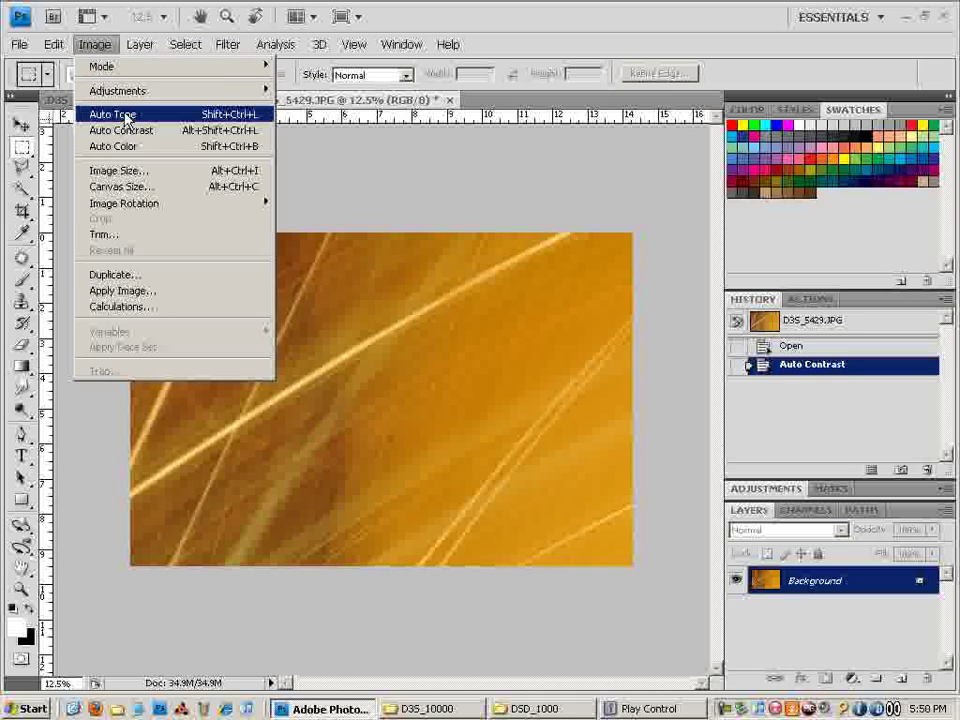
click(125, 116)
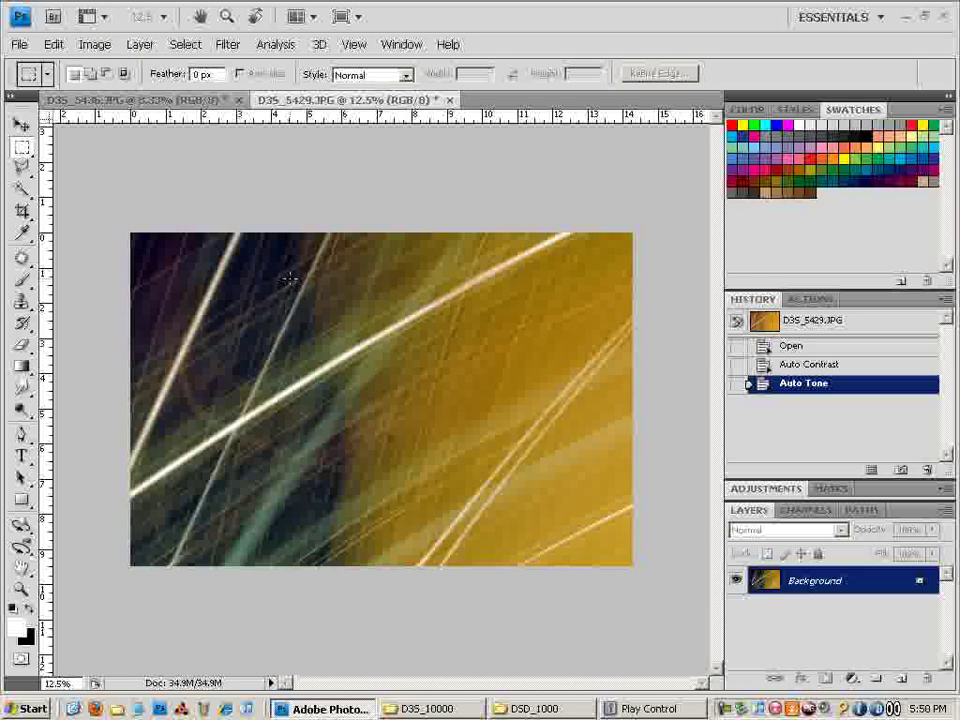
click(95, 44)
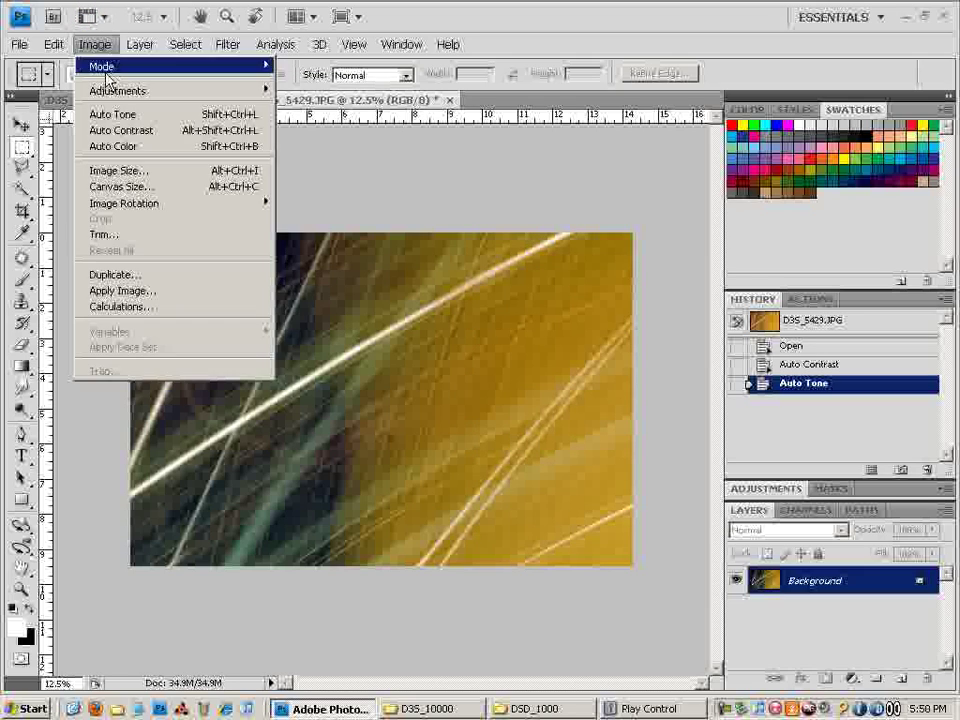
click(101, 46)
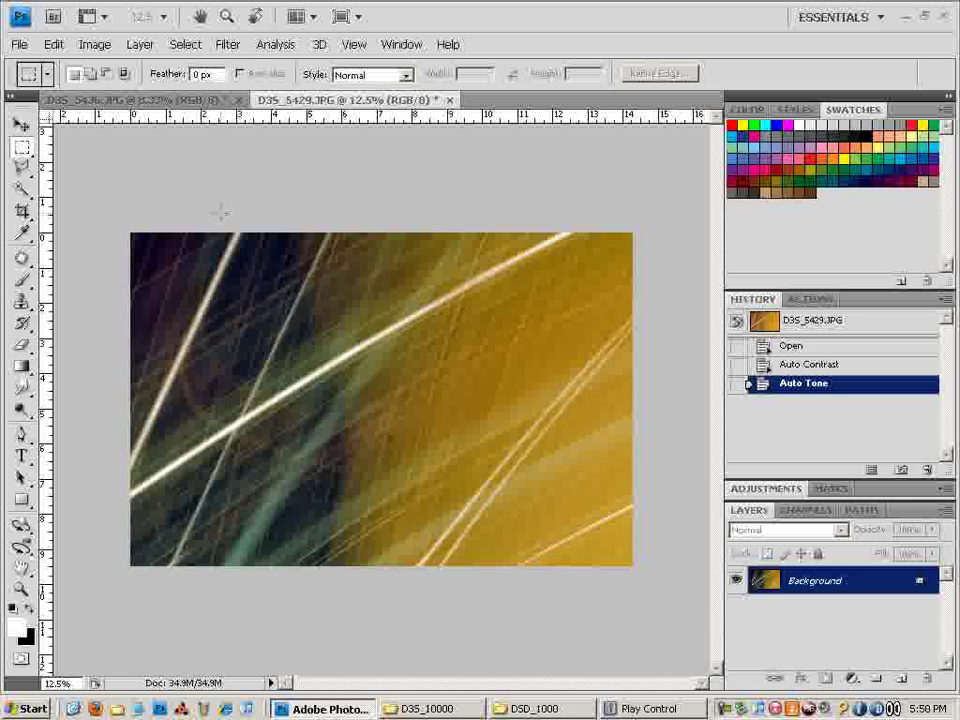
Crop the streaky gold photo to a square selected from its centre, then deselect
drag(221, 230, 560, 575)
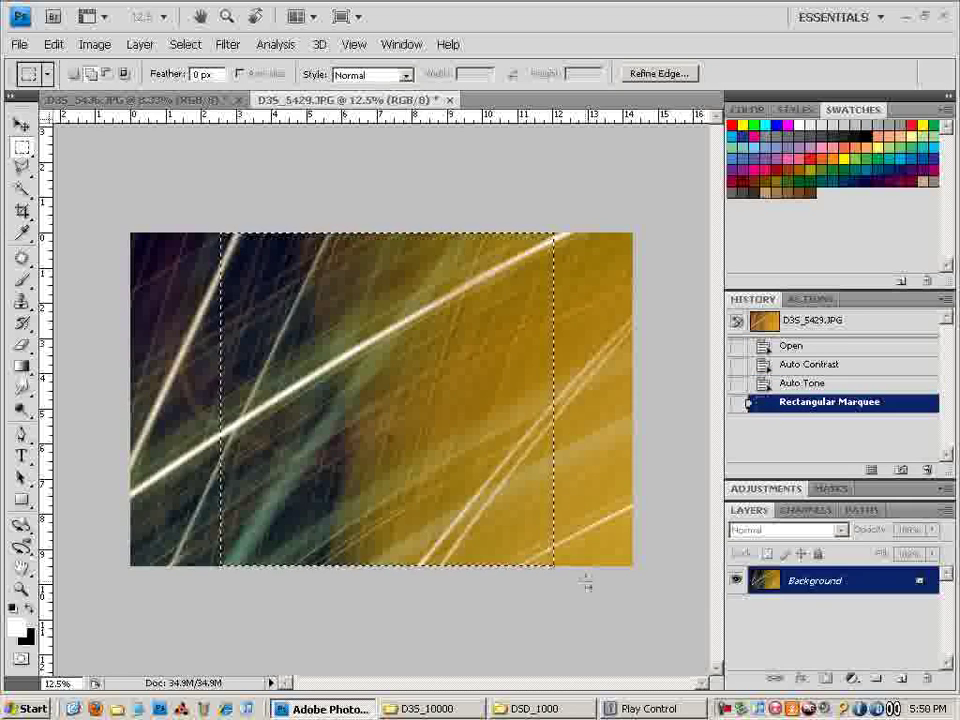
click(93, 45)
click(121, 215)
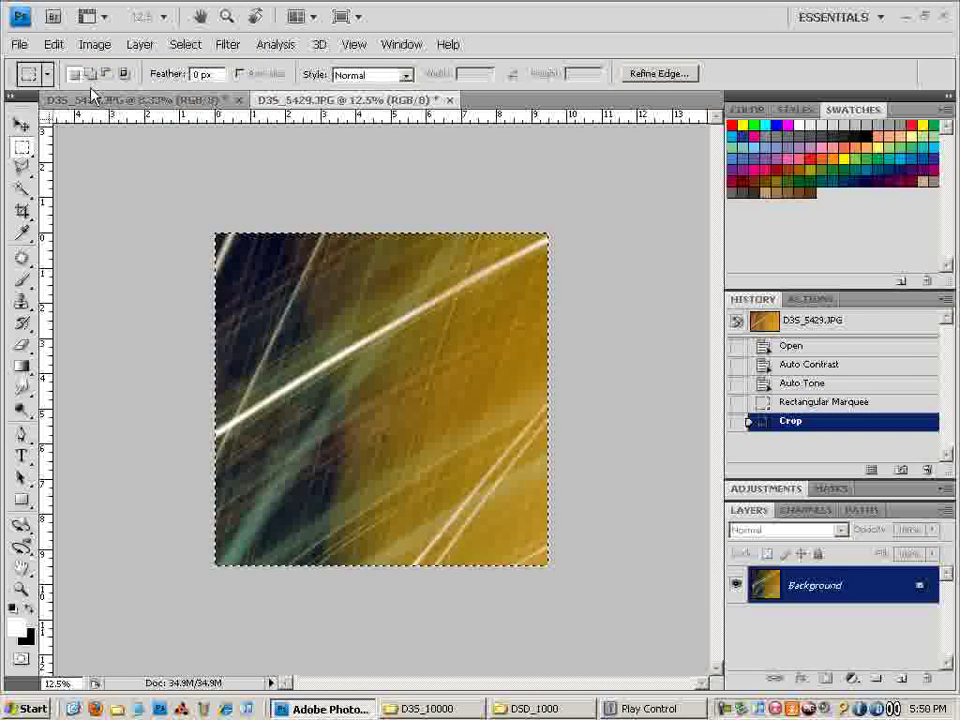
click(95, 45)
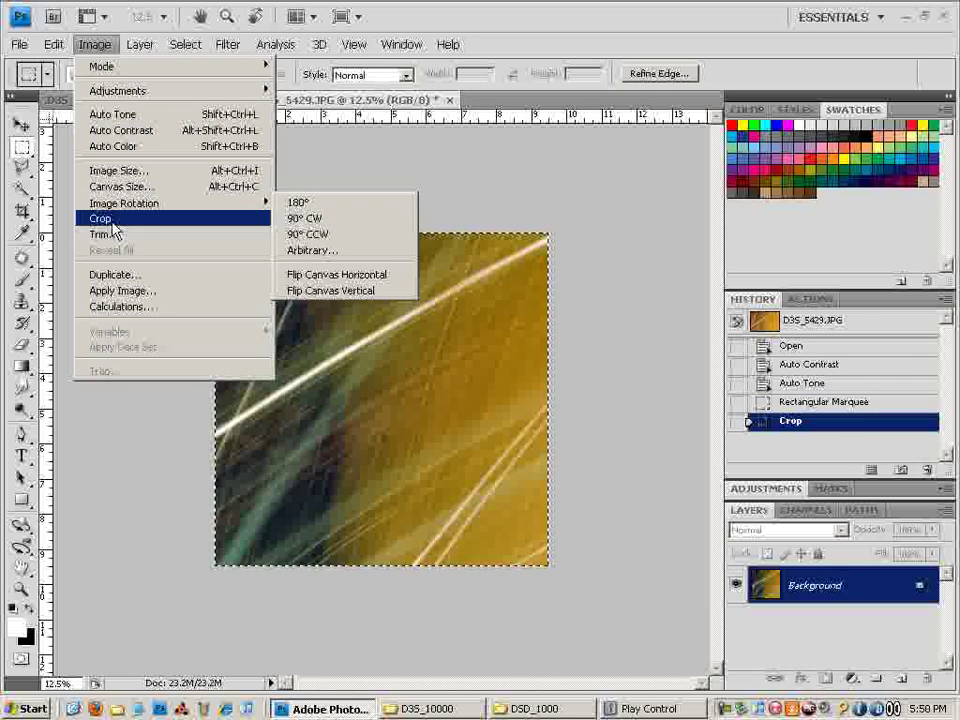
click(560, 207)
click(563, 202)
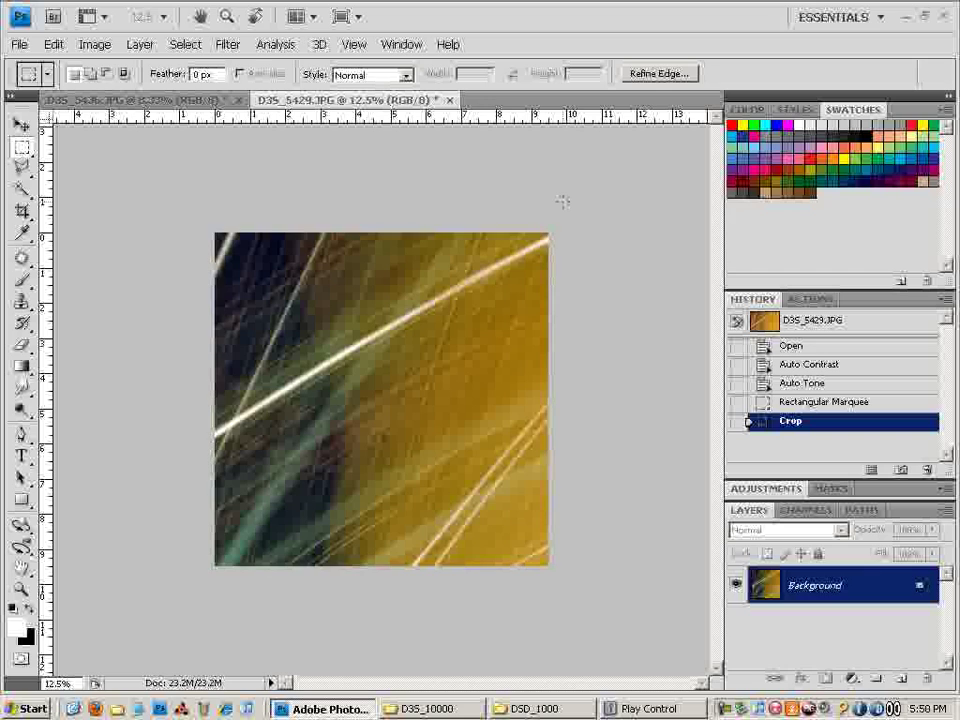
key(ctrl+d)
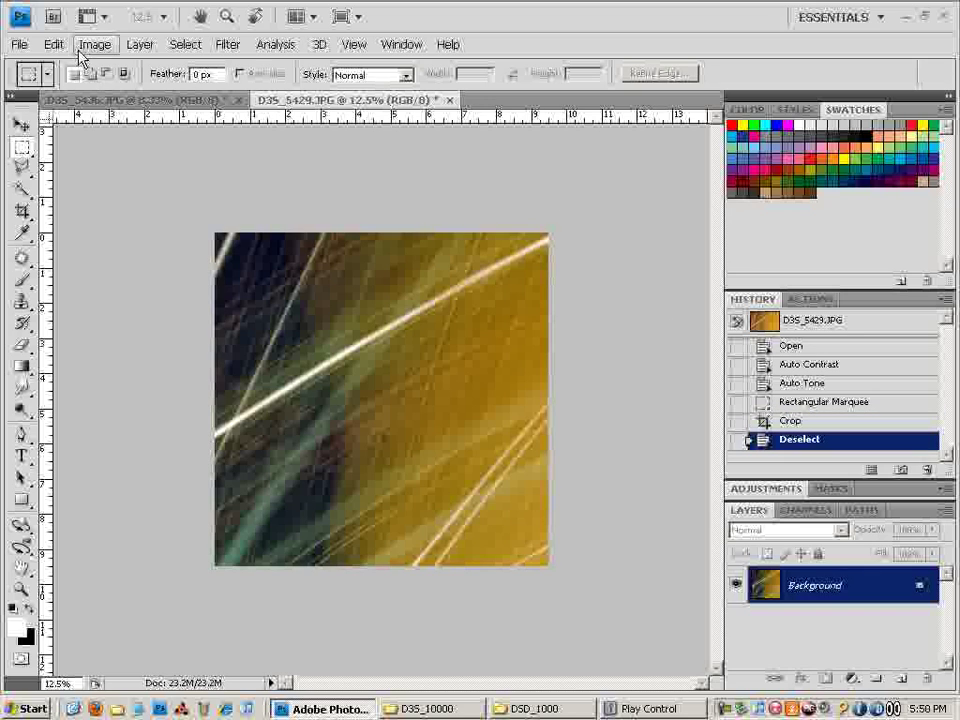
click(94, 45)
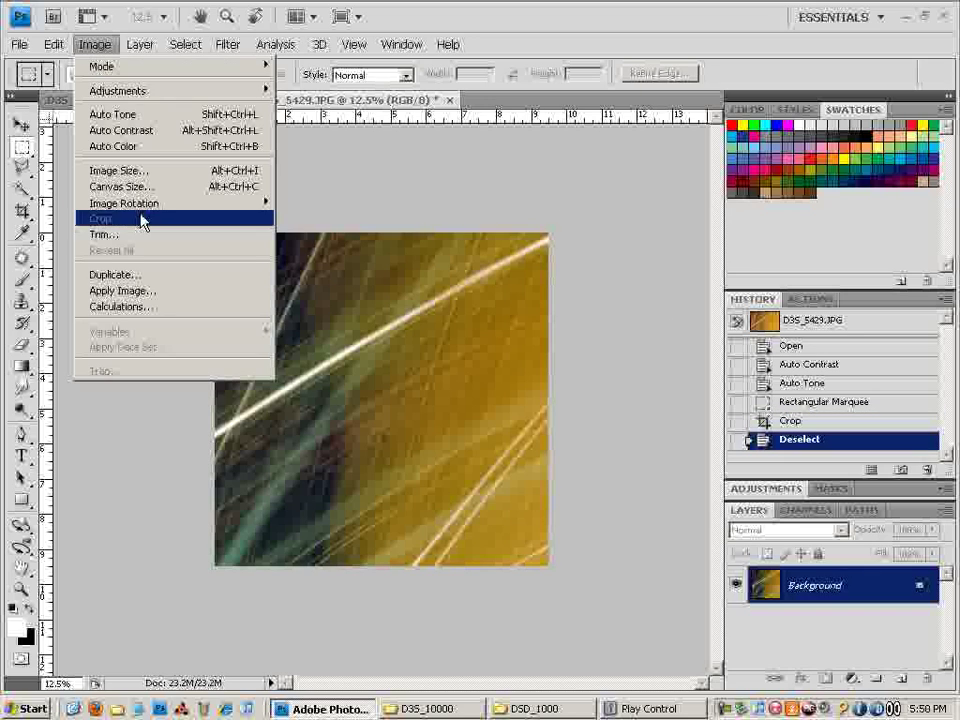
Resize the image to 25 percent width and height, shrinking it to 1.45M
click(130, 170)
click(654, 258)
click(666, 270)
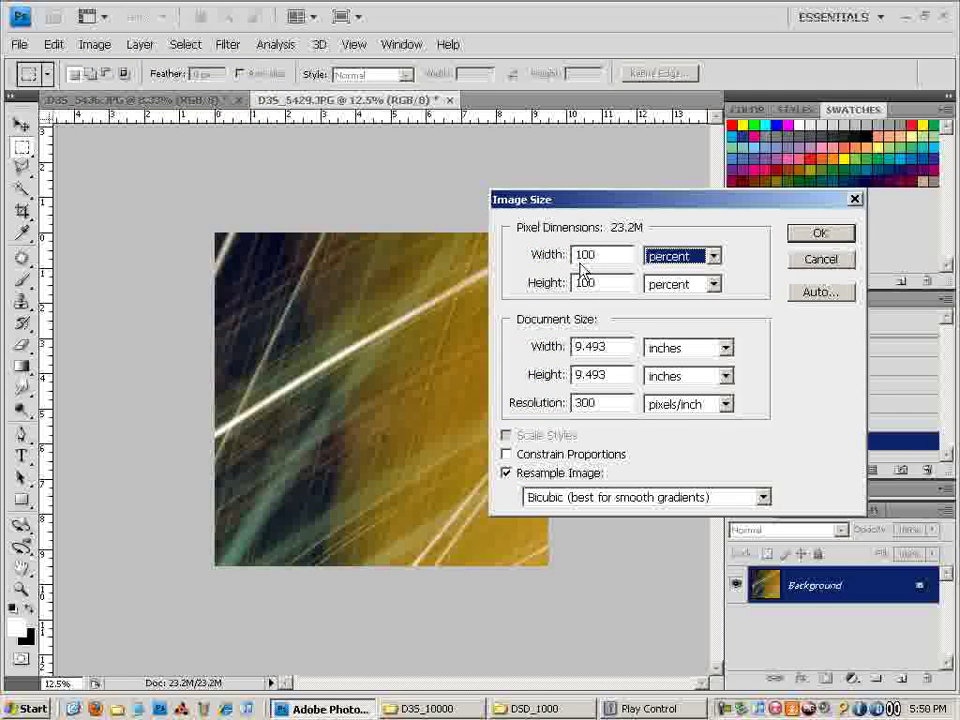
key(shift+Tab)
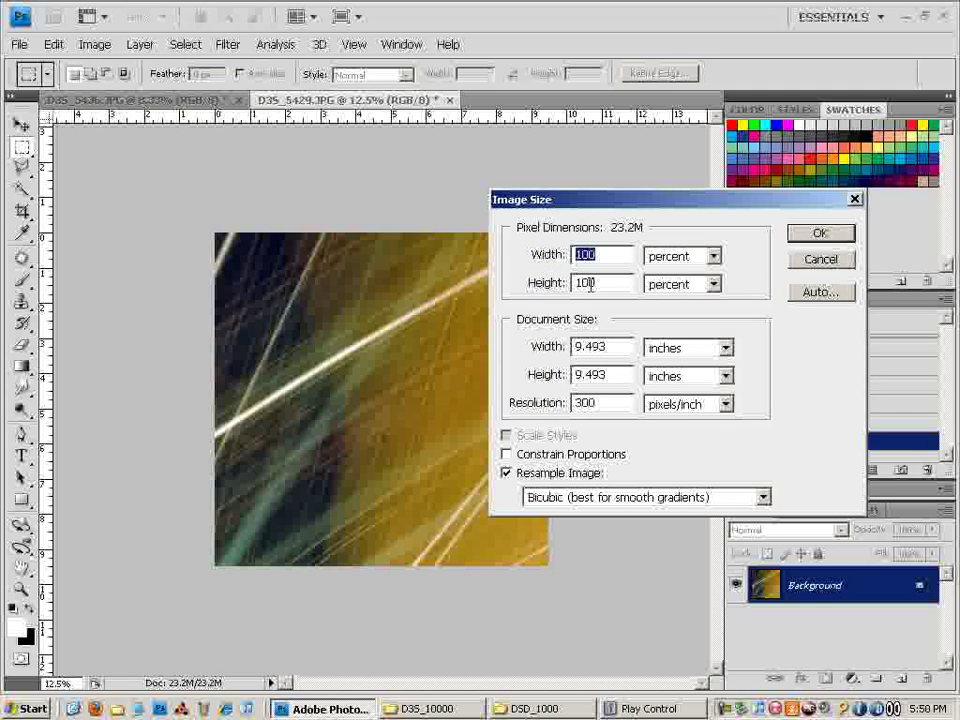
text(25)
key(Tab)
key(Tab)
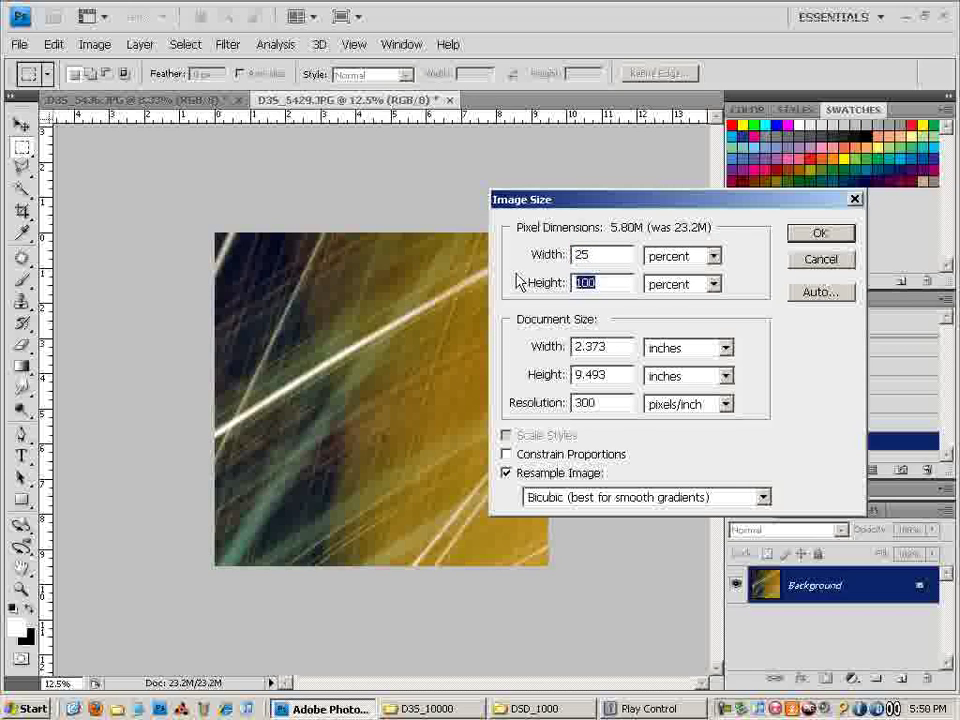
text(25)
click(820, 236)
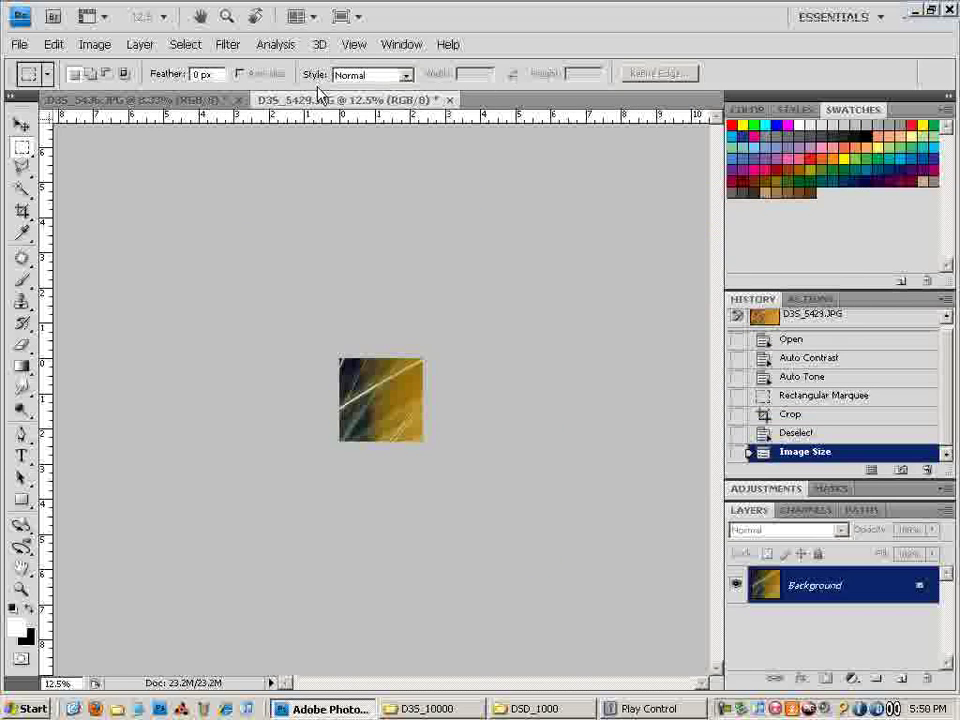
key(ctrl+plus)
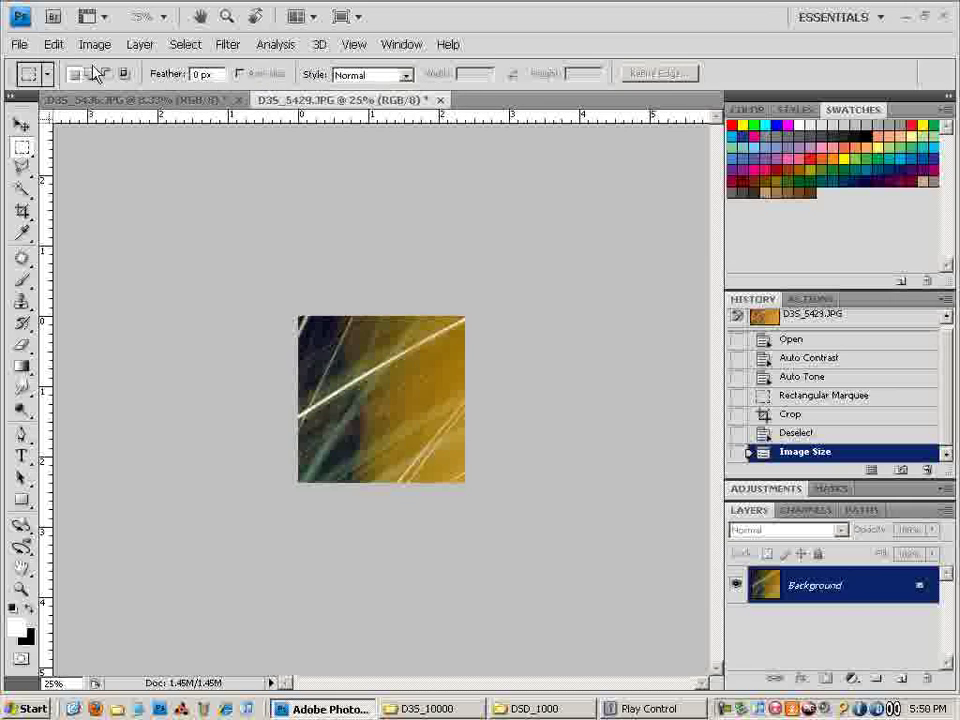
click(100, 46)
mouse_move(139, 91)
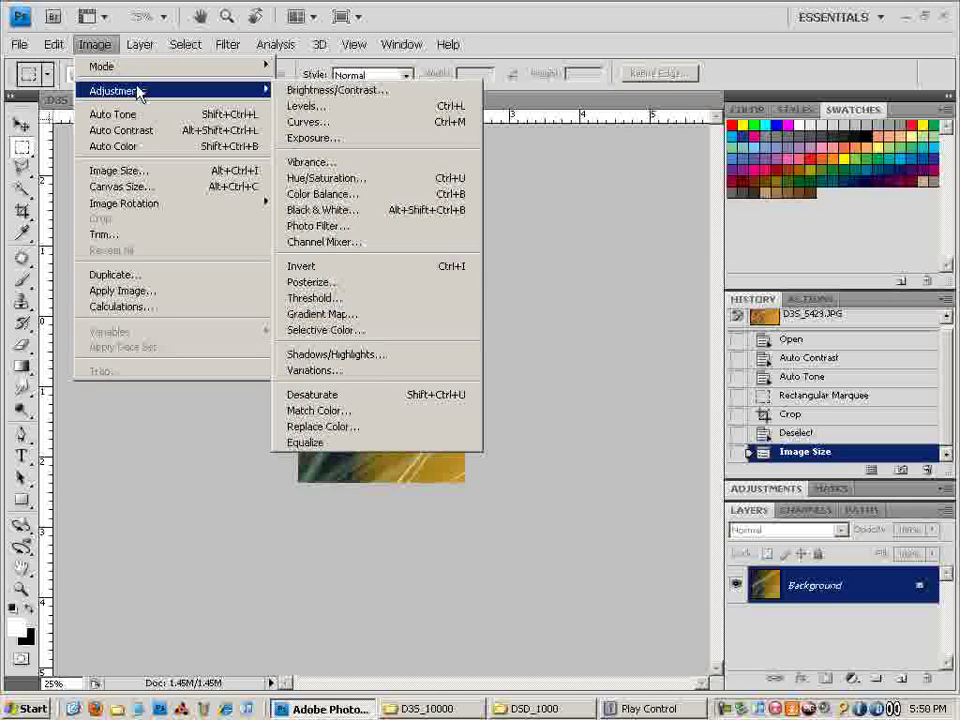
Enlarge the canvas to 200 percent width and height with a bottom-left anchor
click(157, 186)
click(778, 336)
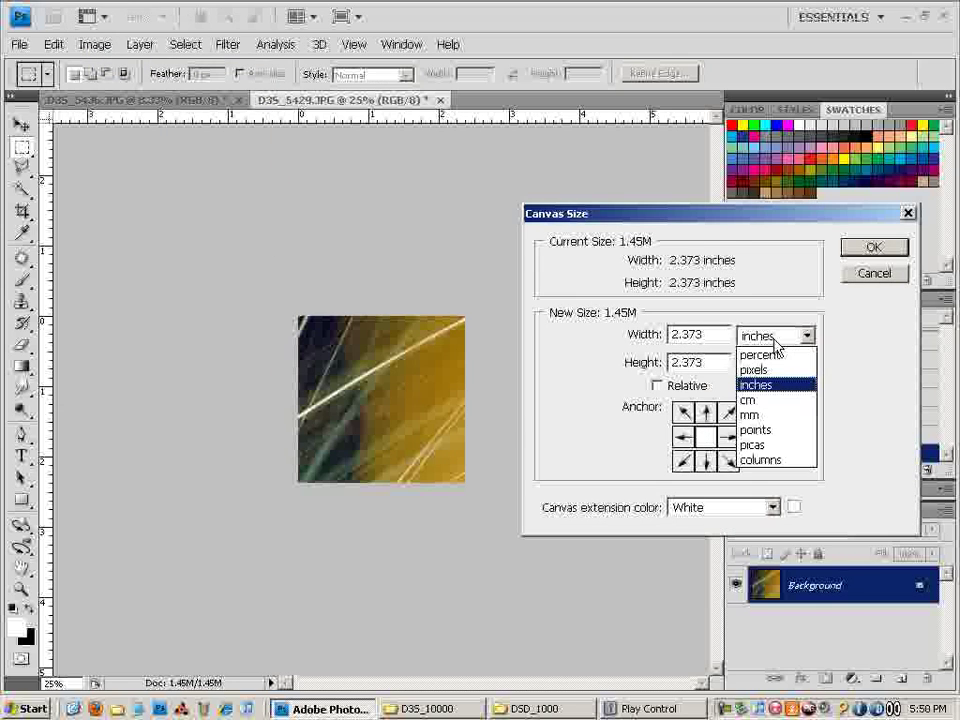
click(762, 355)
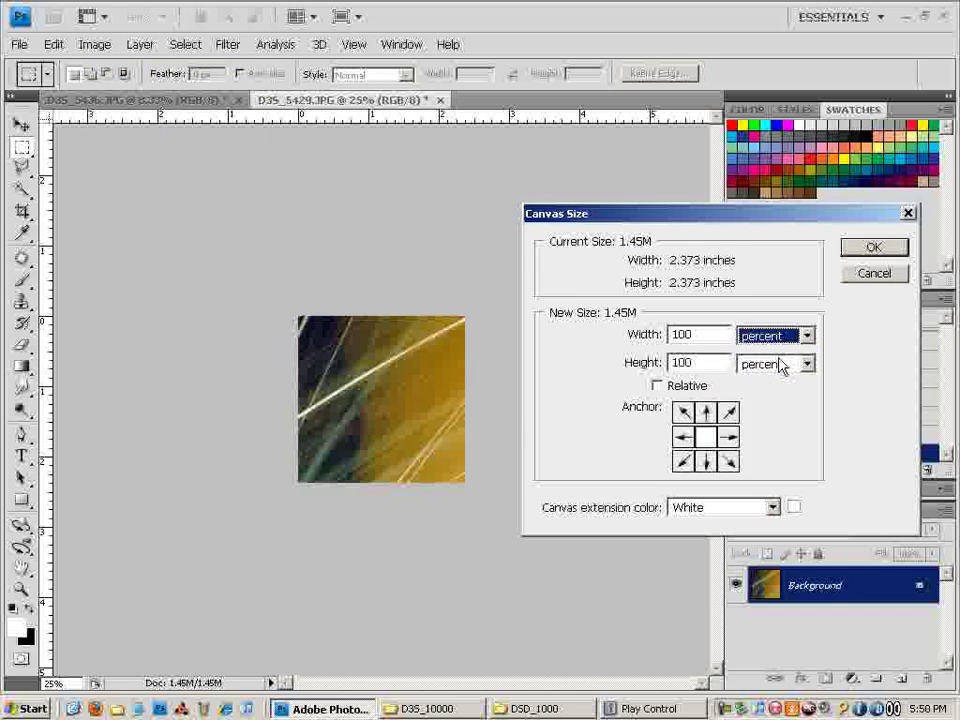
double_click(698, 334)
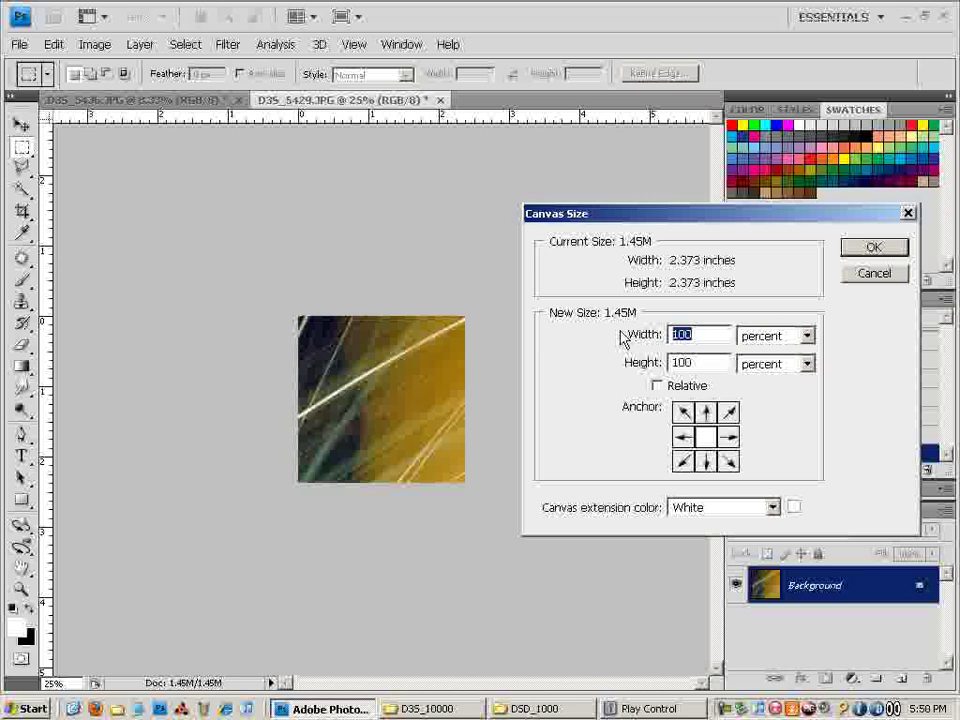
text(200)
double_click(700, 363)
text(200)
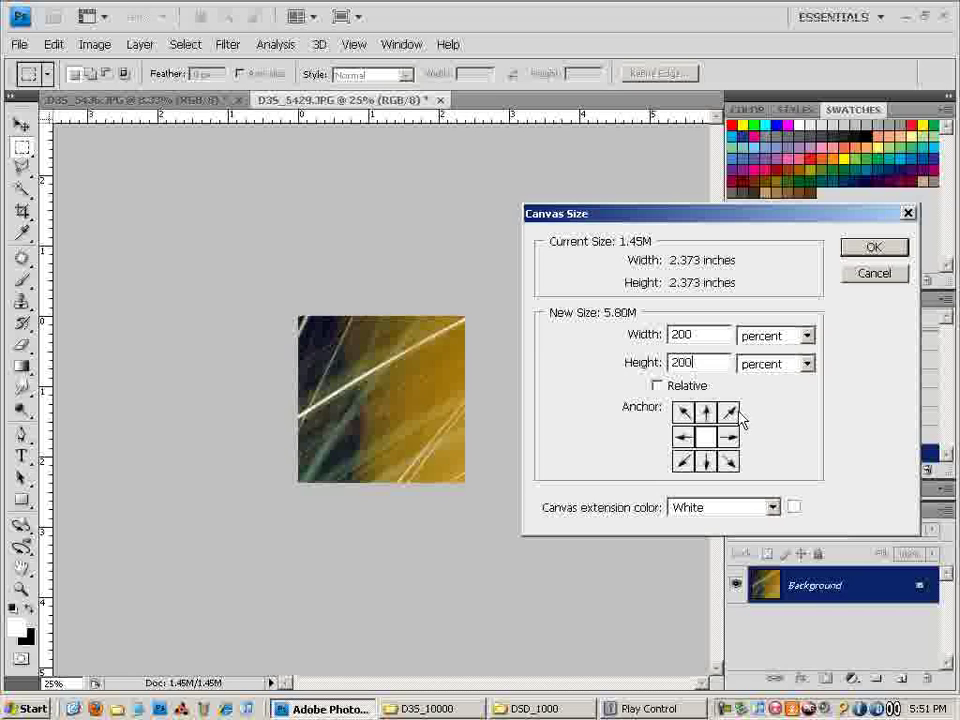
click(684, 462)
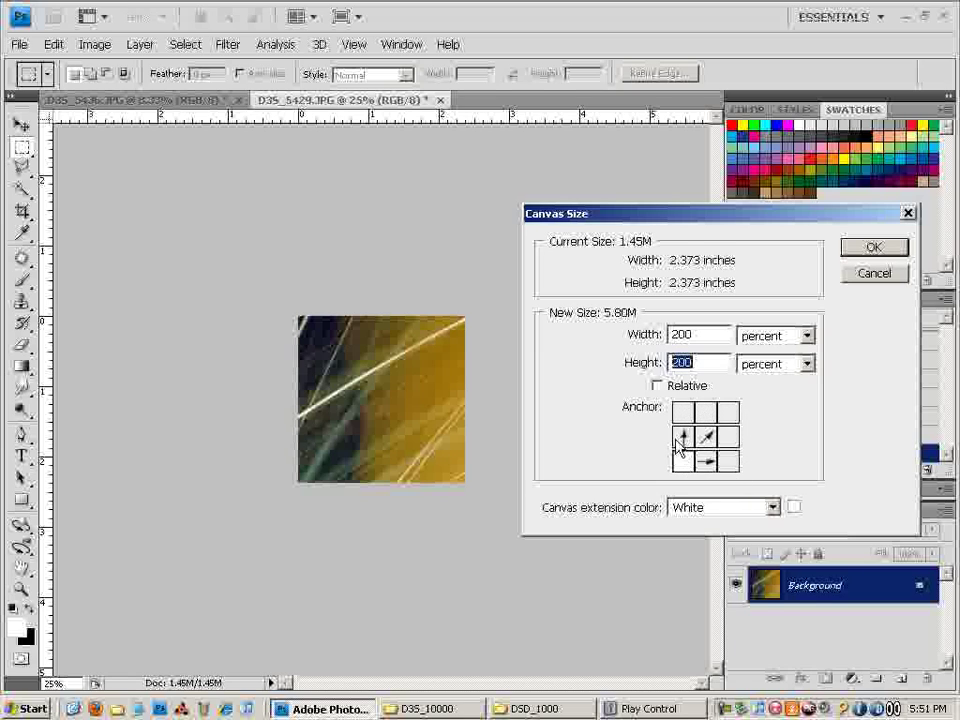
click(873, 249)
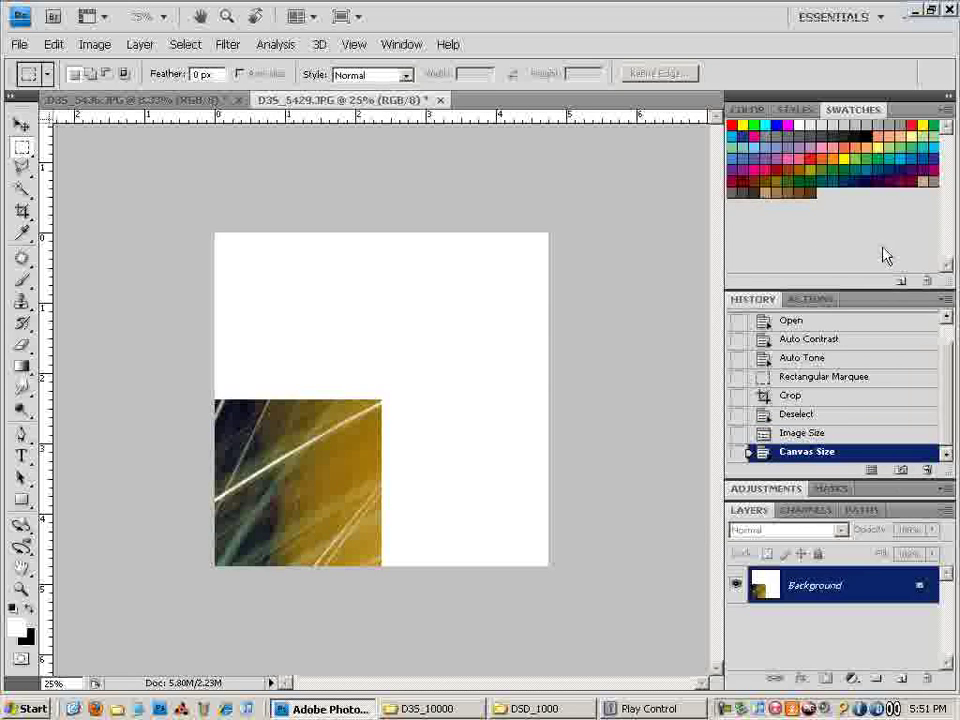
Apply Quick Mirror for a four-way pattern and duplicate the Background layer
click(249, 51)
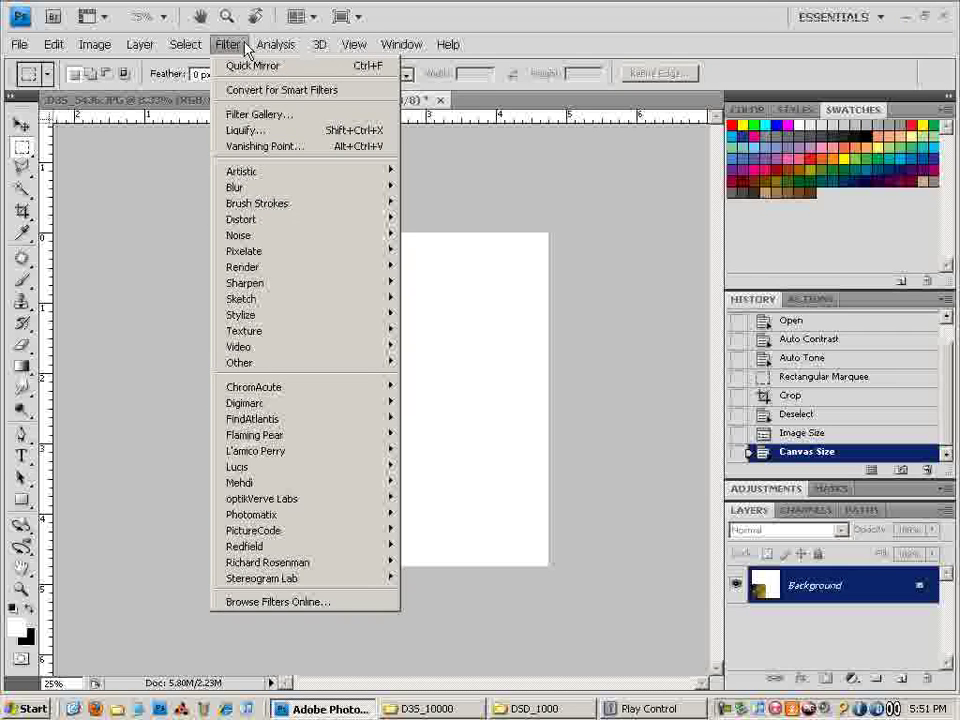
click(244, 65)
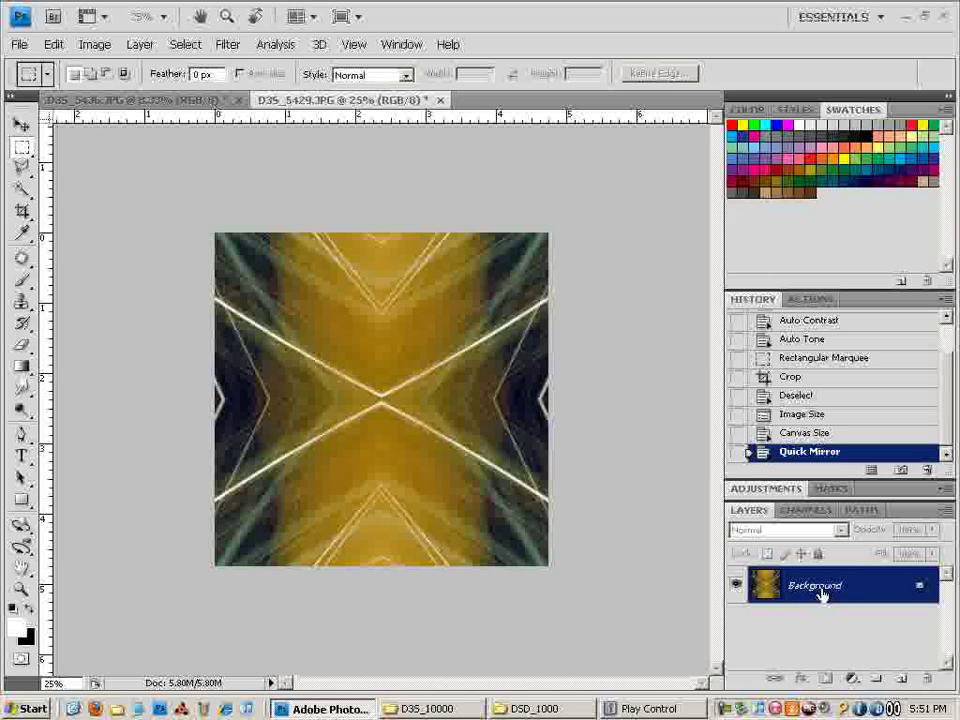
drag(820, 595, 900, 678)
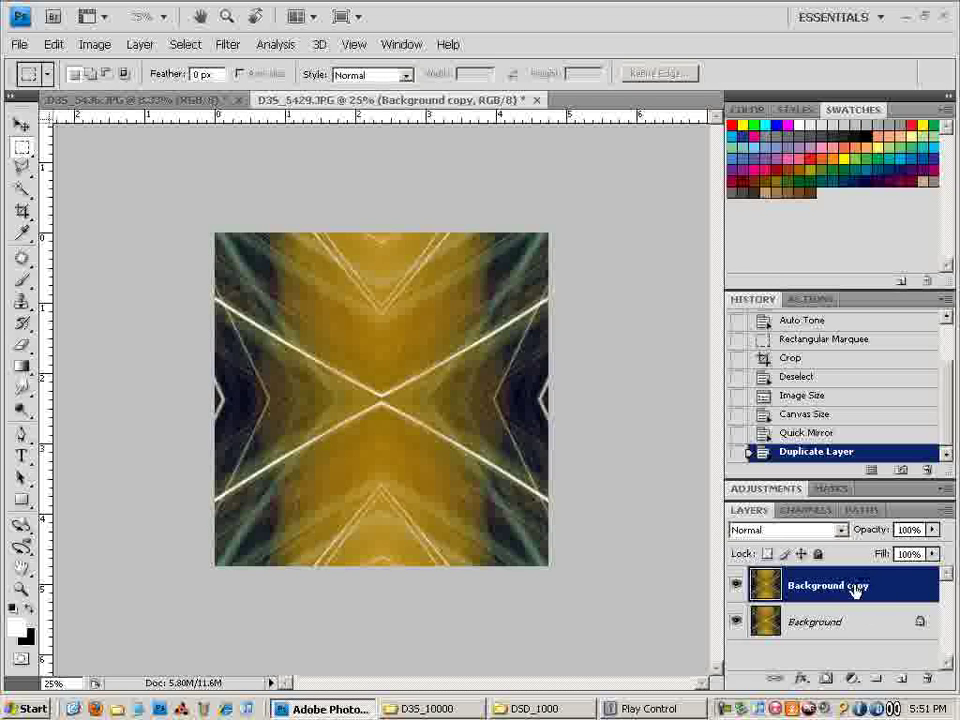
Rotate the Background copy layer 90° clockwise with Free Transform
key(ctrl+t)
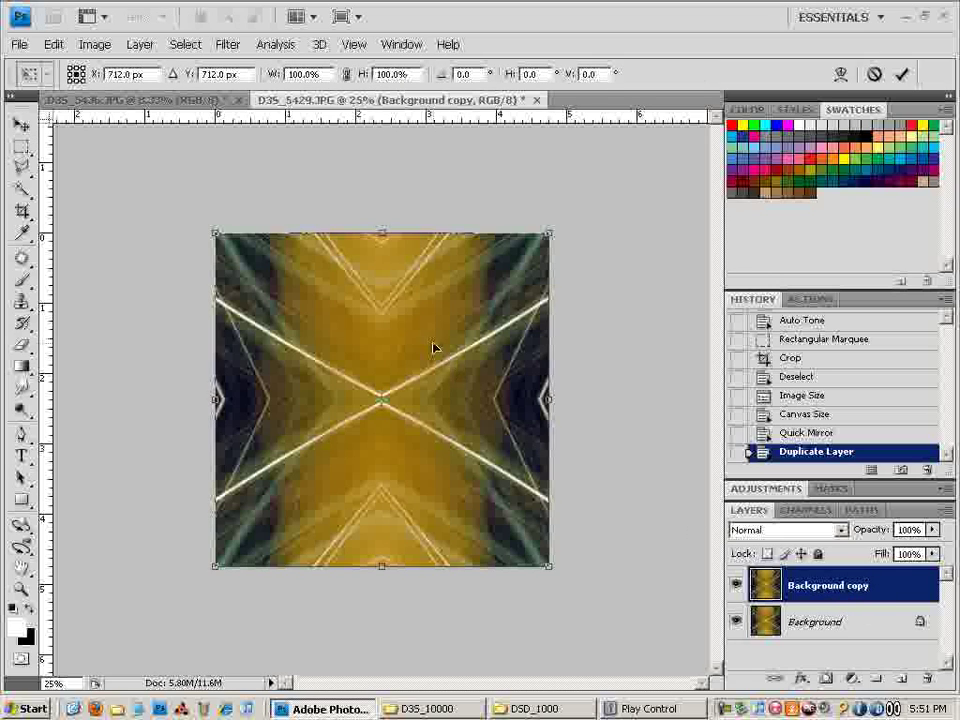
right_click(435, 347)
click(506, 515)
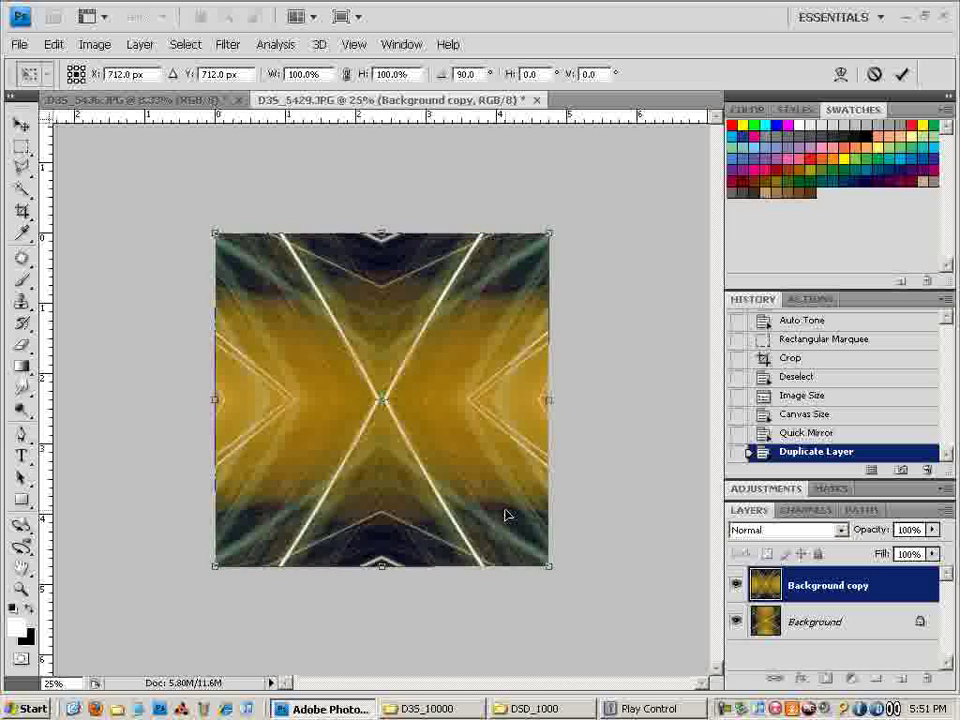
Set the copy layer's blend mode to Screen and commit the pending rotation
click(748, 532)
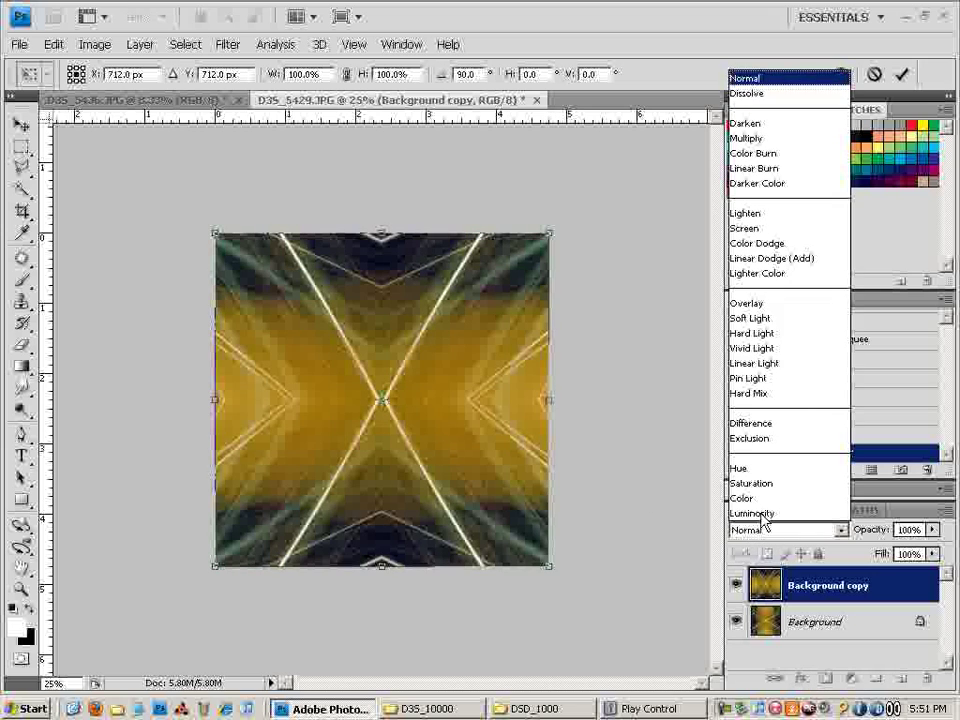
click(740, 304)
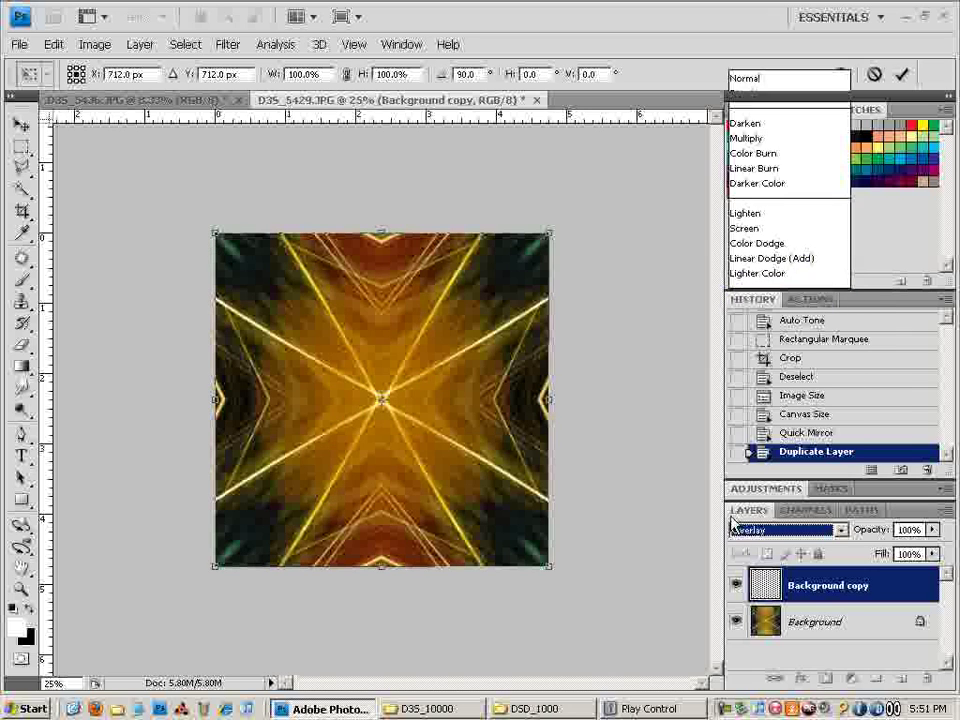
click(785, 530)
click(765, 228)
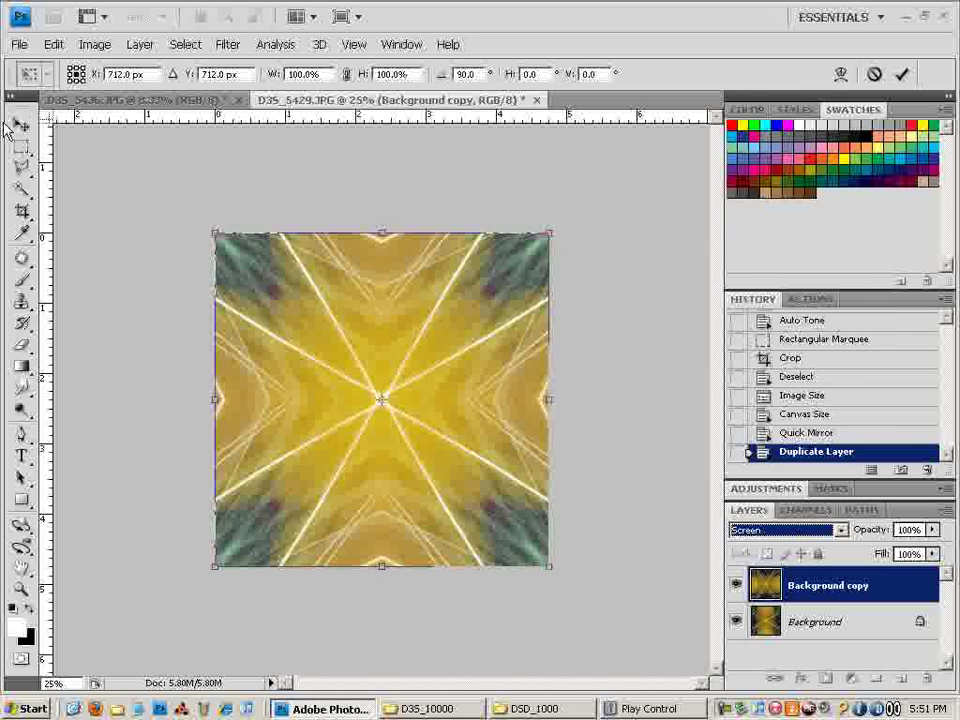
click(21, 147)
click(375, 280)
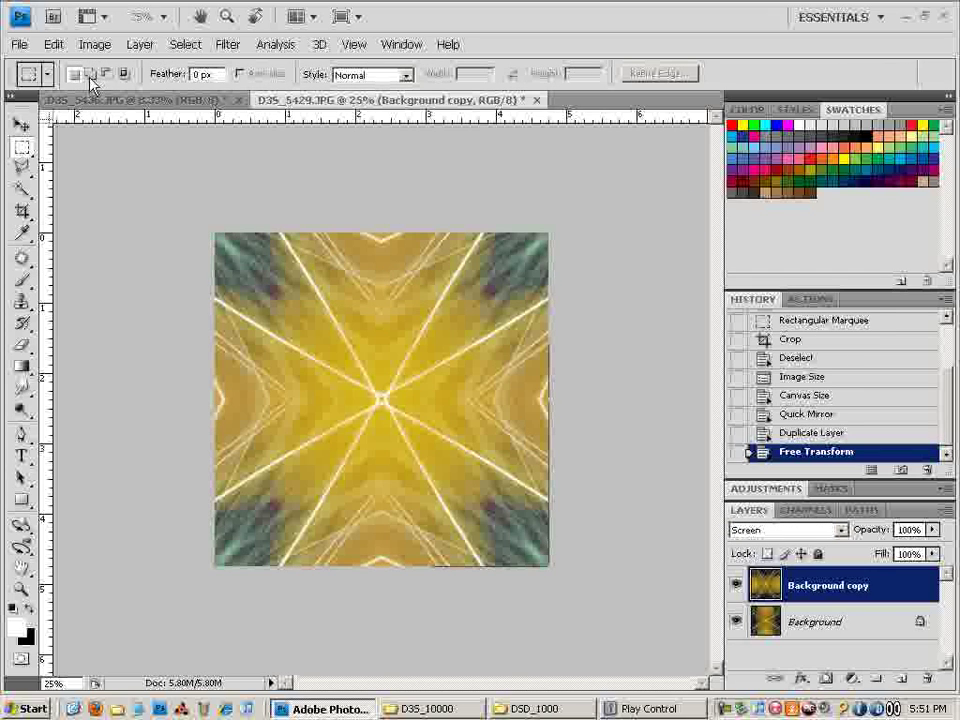
click(140, 44)
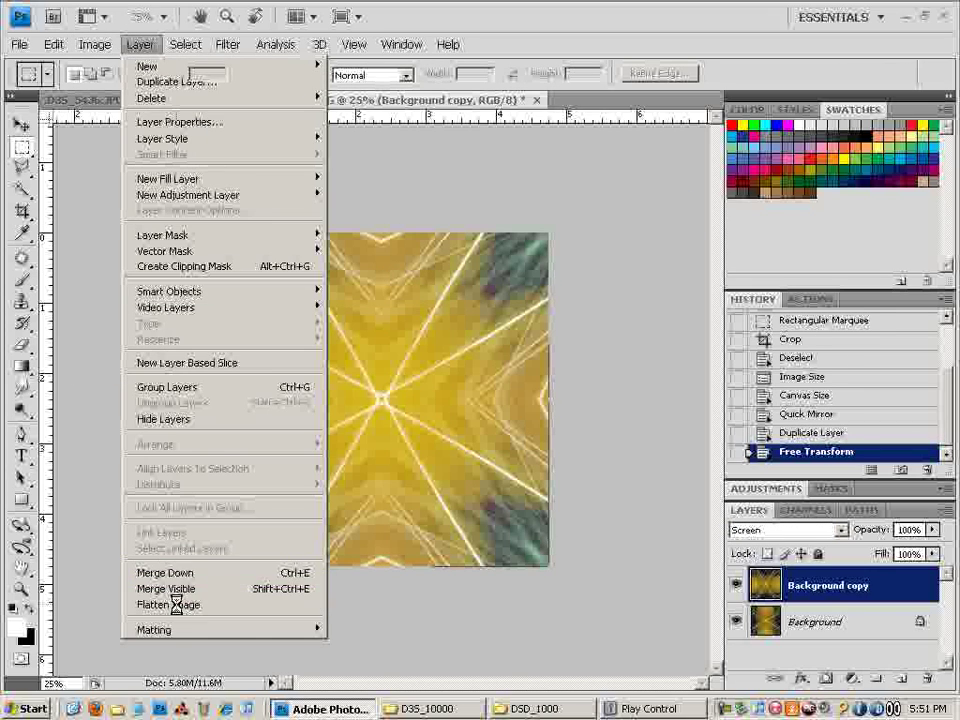
Flatten to one Background layer and apply Auto Tone for richer gold with blue corners
click(176, 605)
click(94, 44)
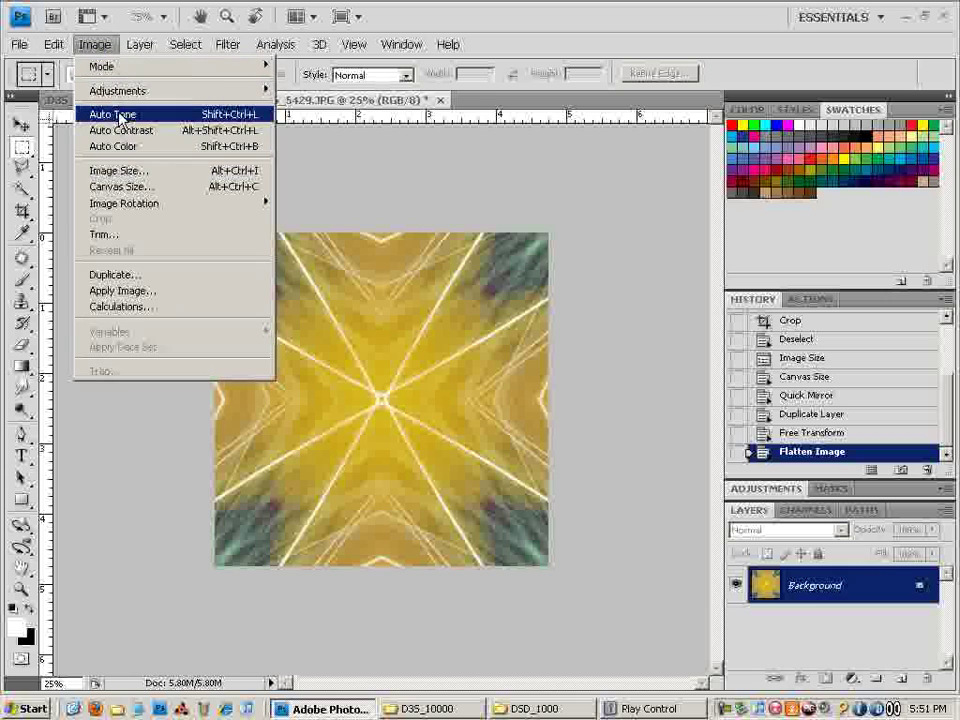
click(111, 113)
click(97, 44)
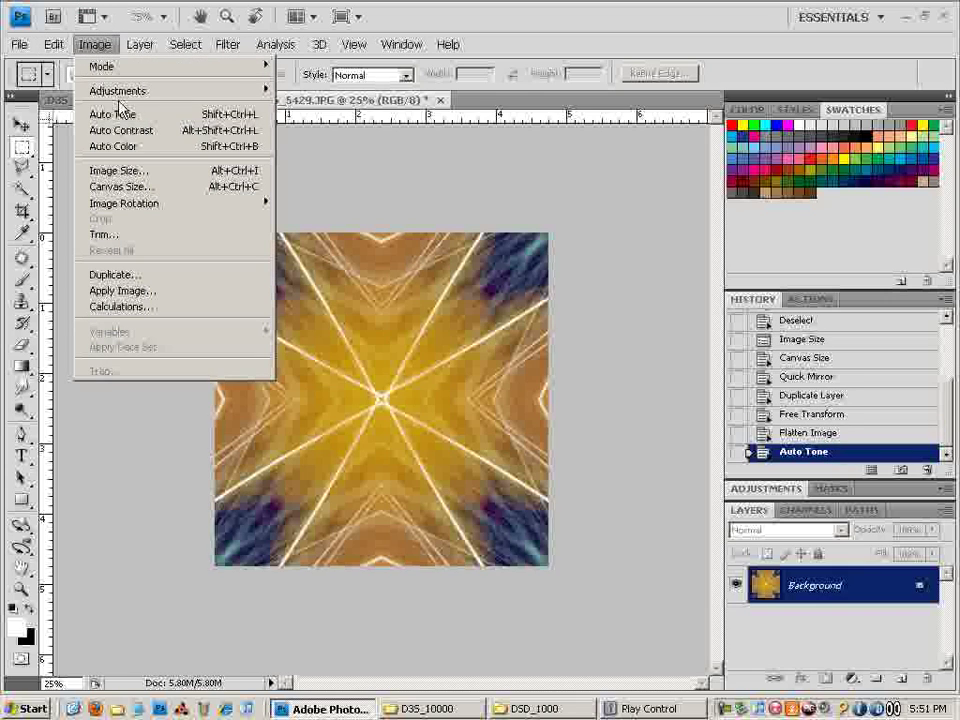
click(94, 44)
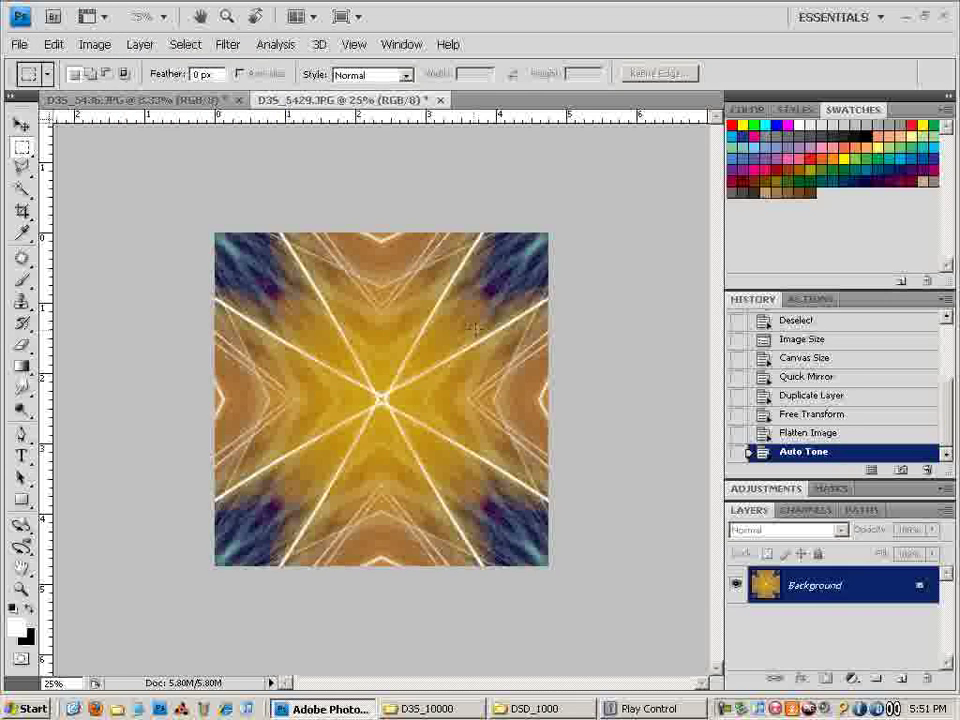
key(ctrl+plus)
key(ctrl+plus)
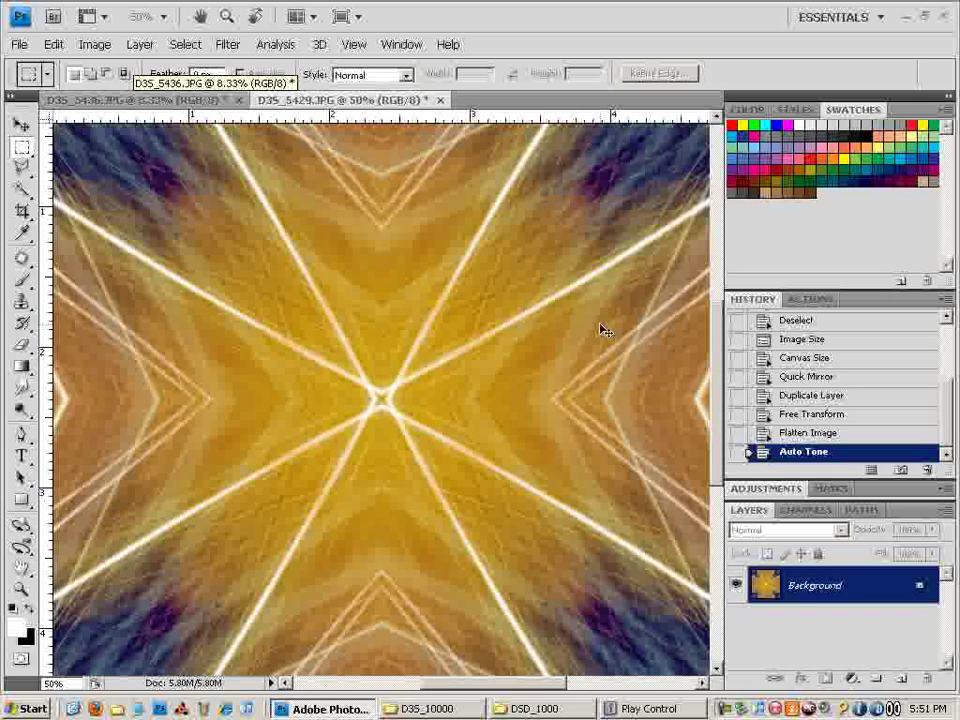
key(ctrl+minus)
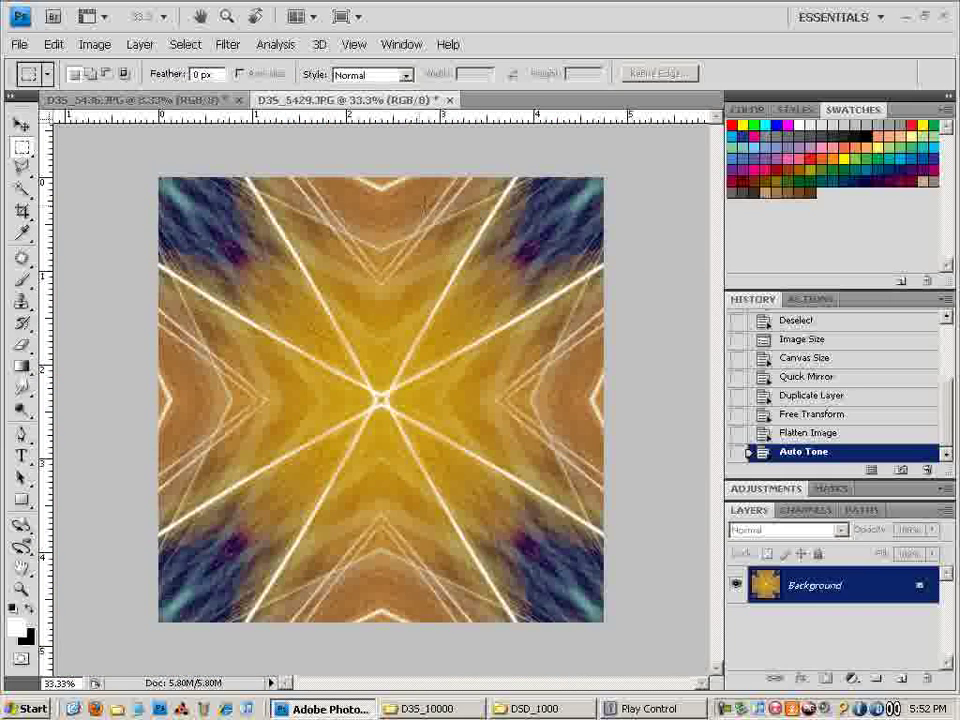
In Flexify 2, set Normal glue, stereographic output projection and a lowered latitude
click(226, 45)
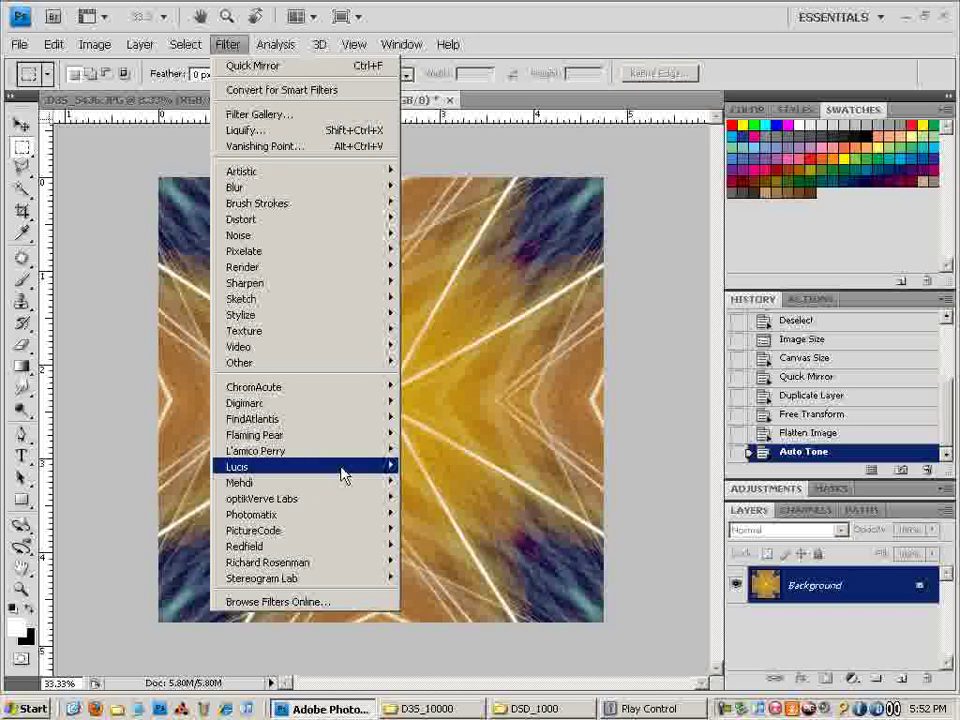
mouse_move(332, 457)
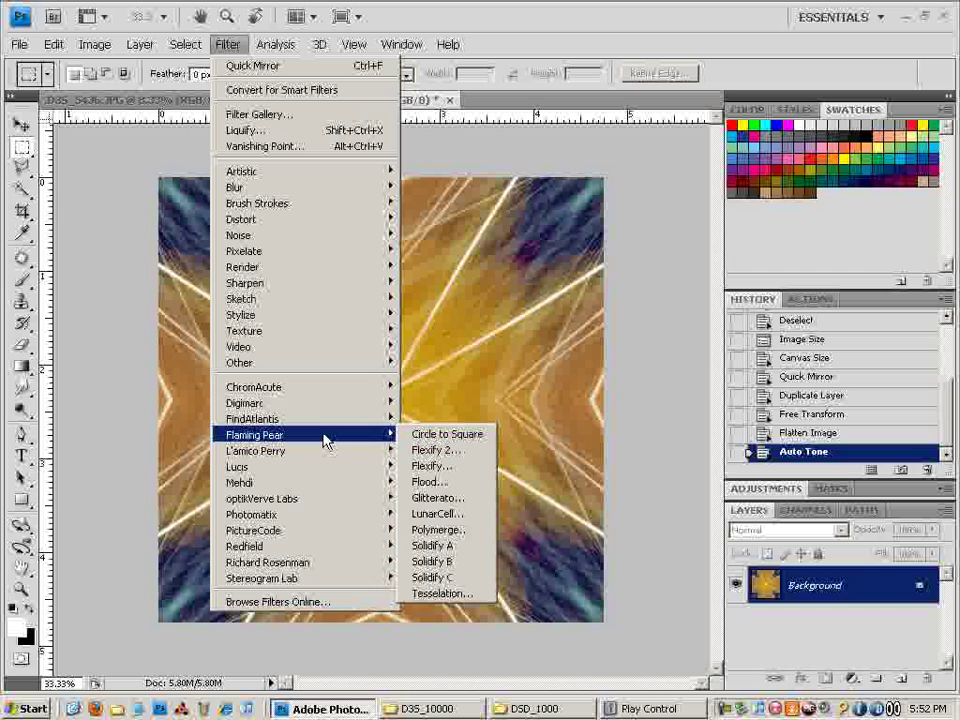
click(453, 452)
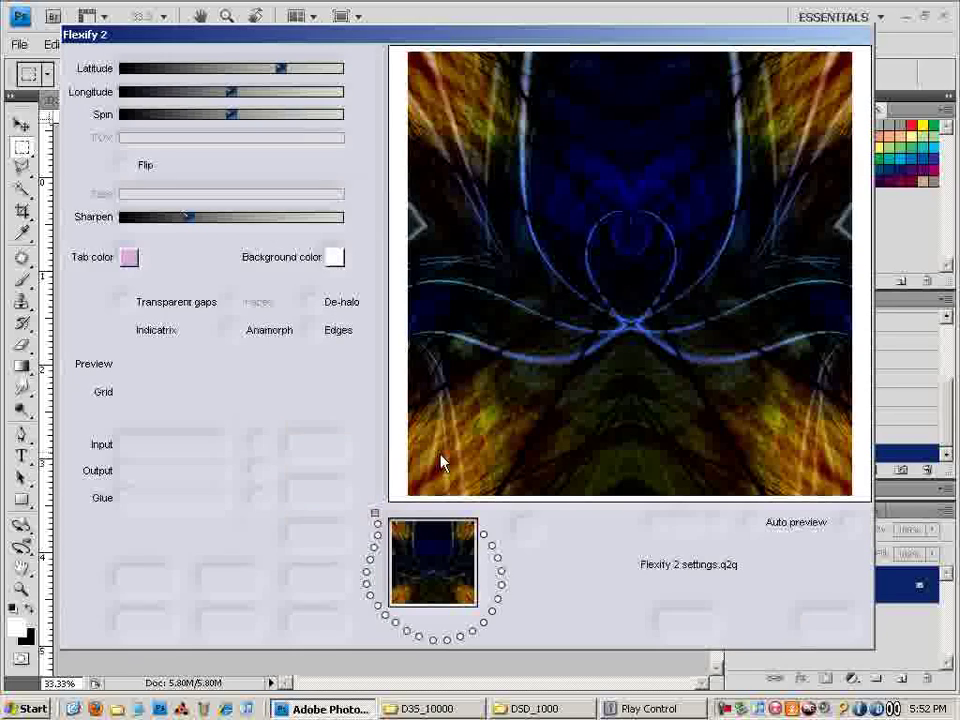
click(172, 500)
scroll(172, 505, up, 3)
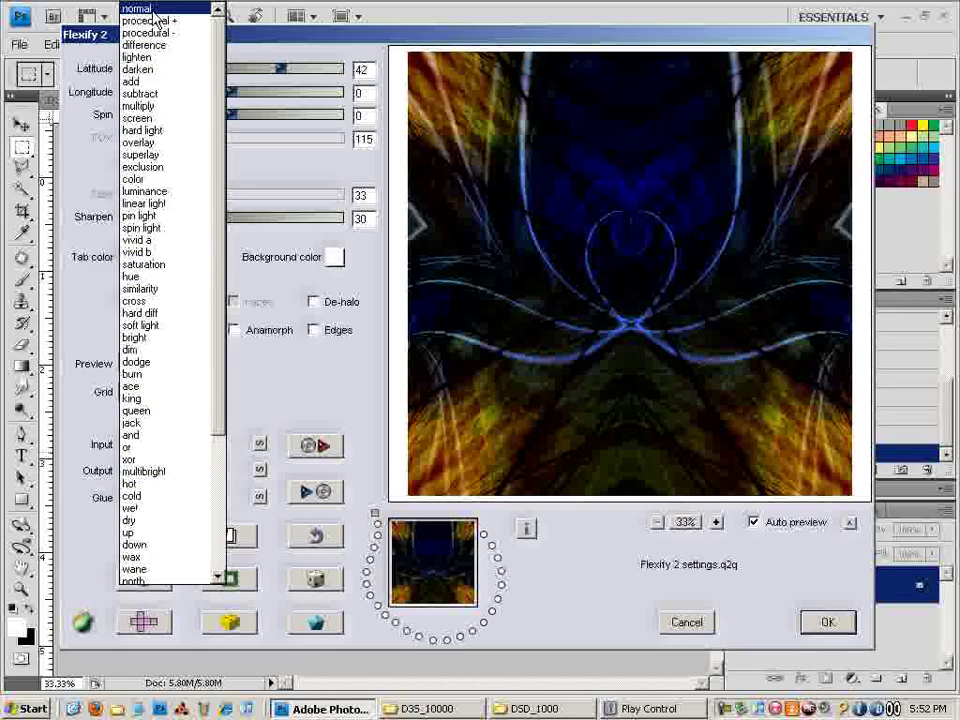
click(150, 9)
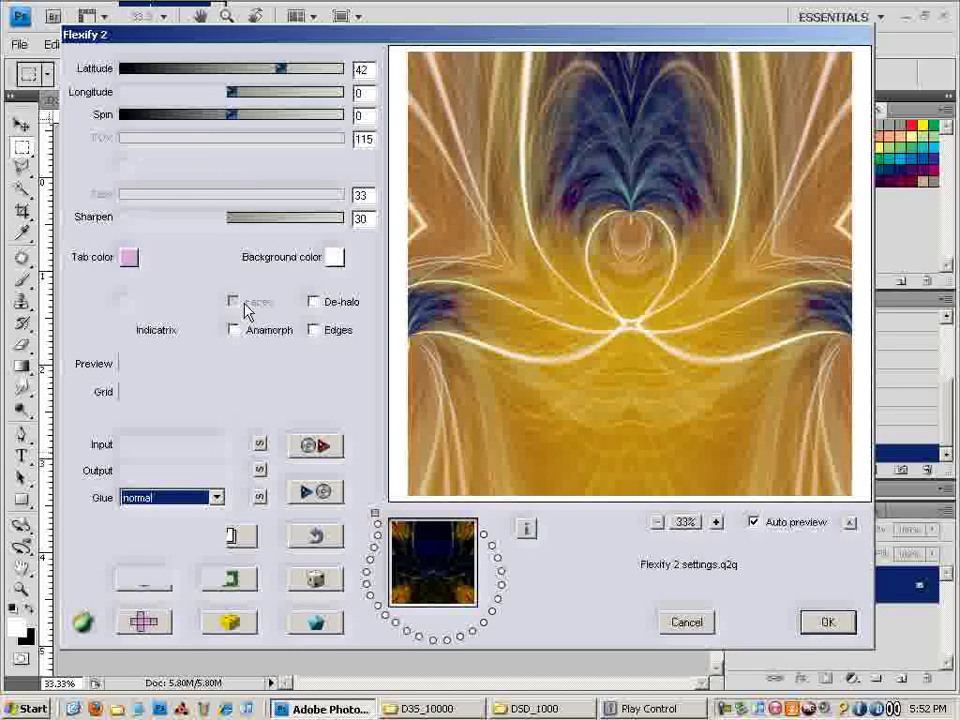
click(201, 476)
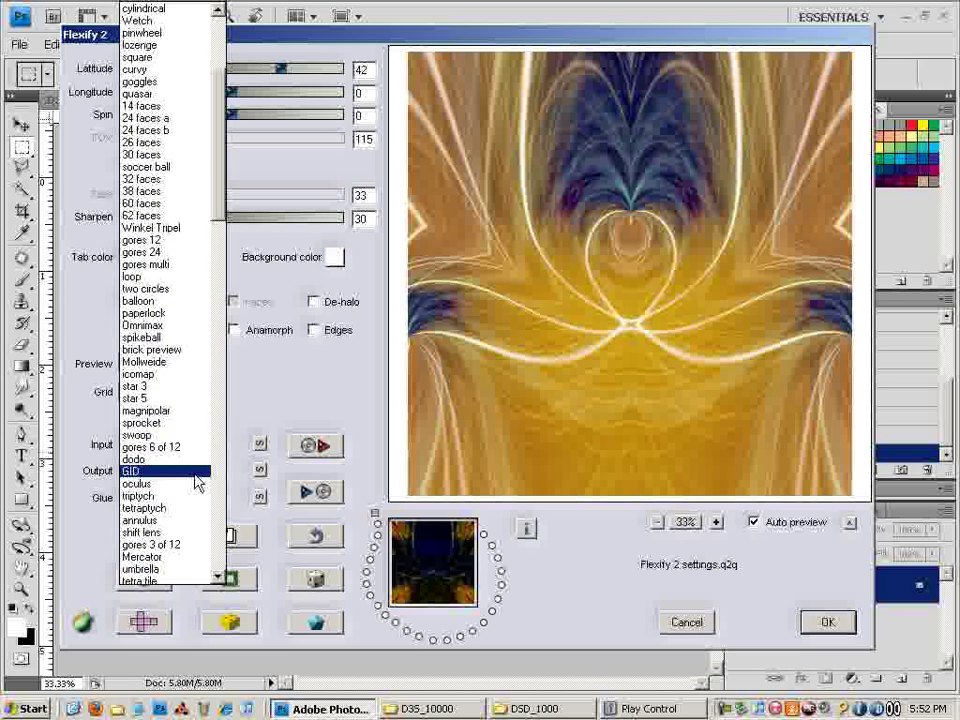
scroll(160, 247, up, 5)
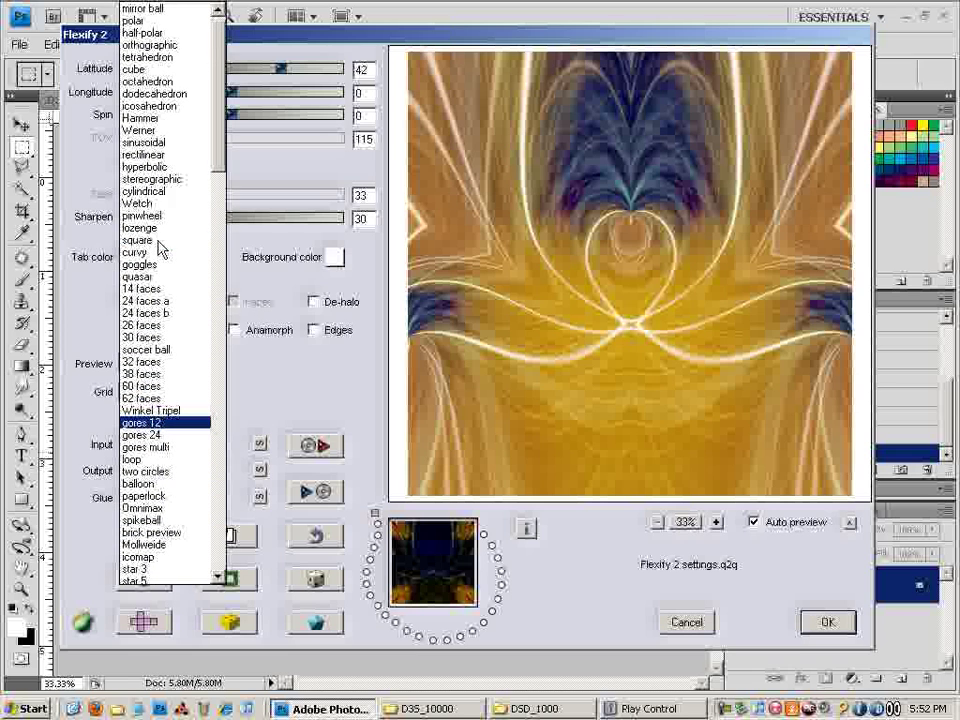
scroll(145, 32, up, 1)
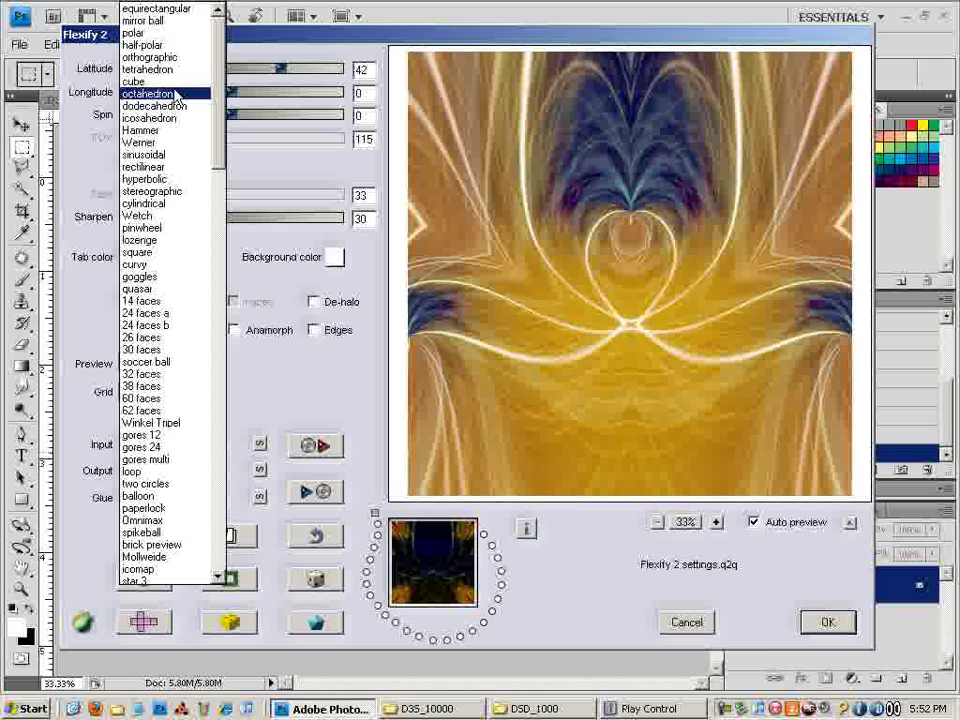
click(150, 190)
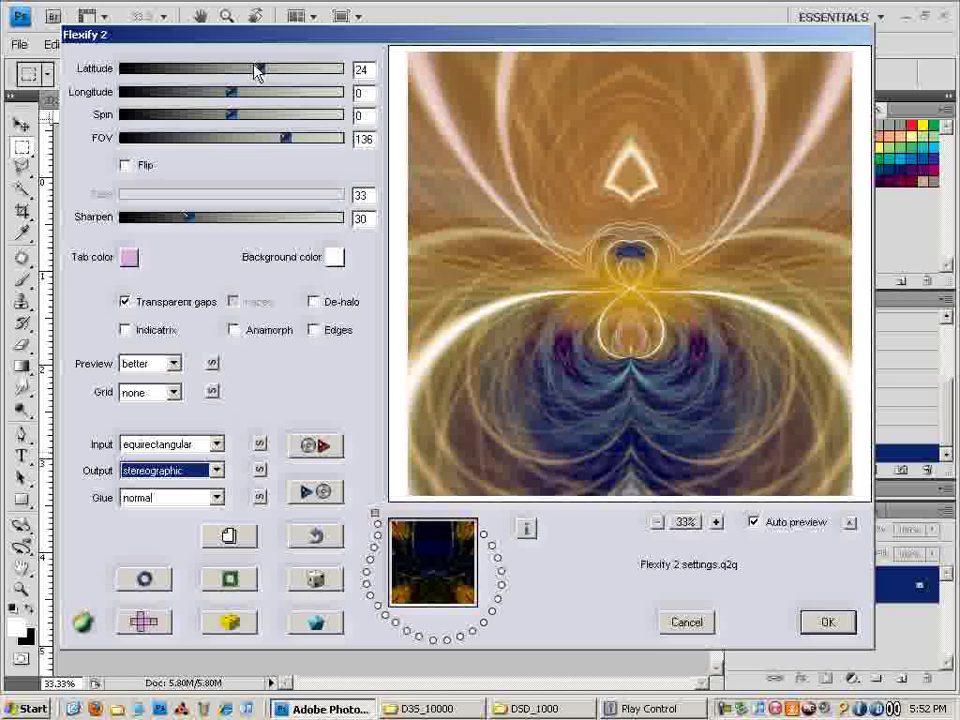
drag(256, 68, 207, 70)
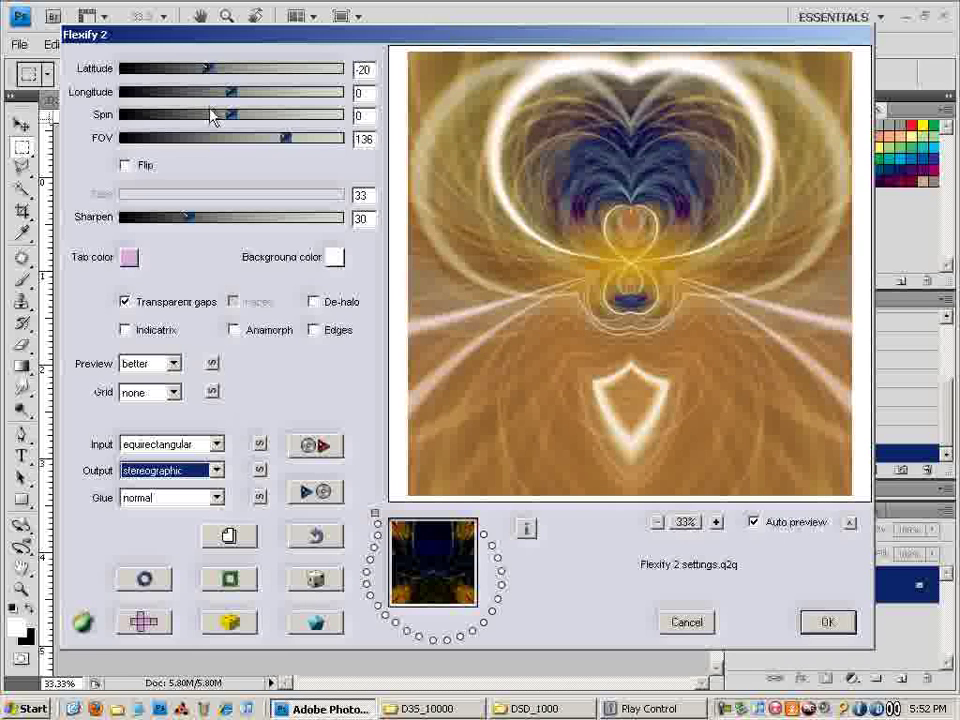
Try Lighten, Pin Light and Cold glue modes, then cancel Flexify 2 without warping
click(165, 502)
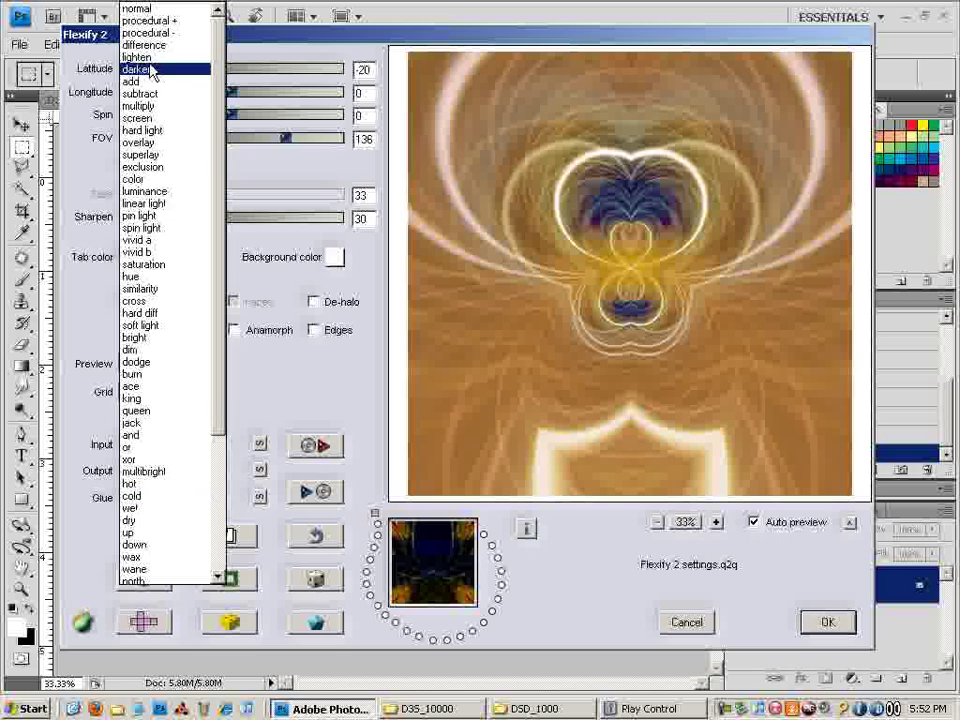
click(142, 57)
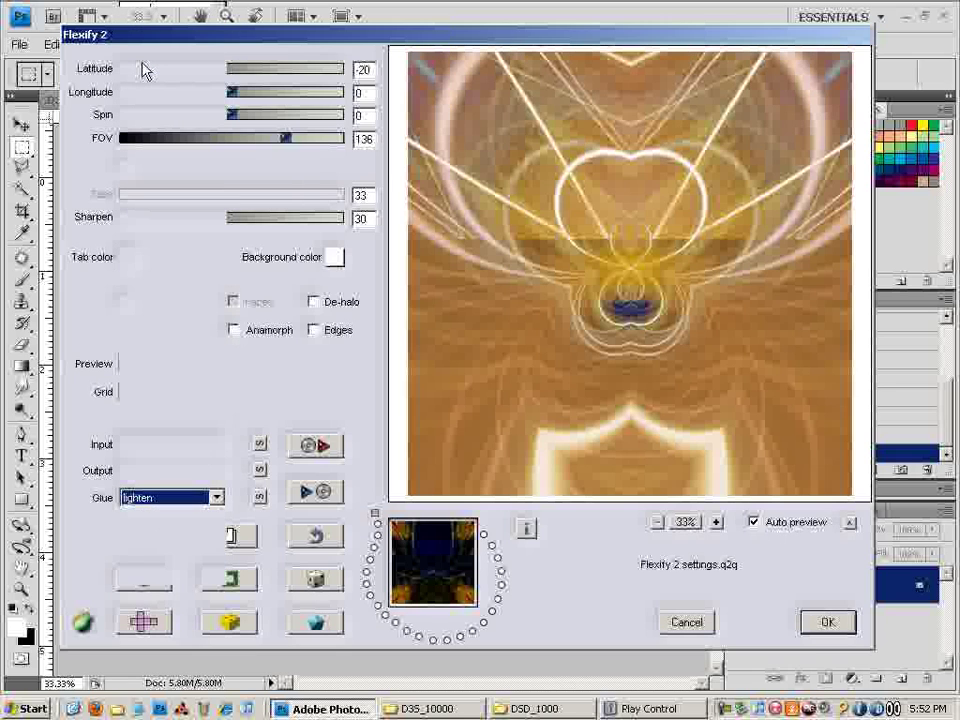
click(185, 498)
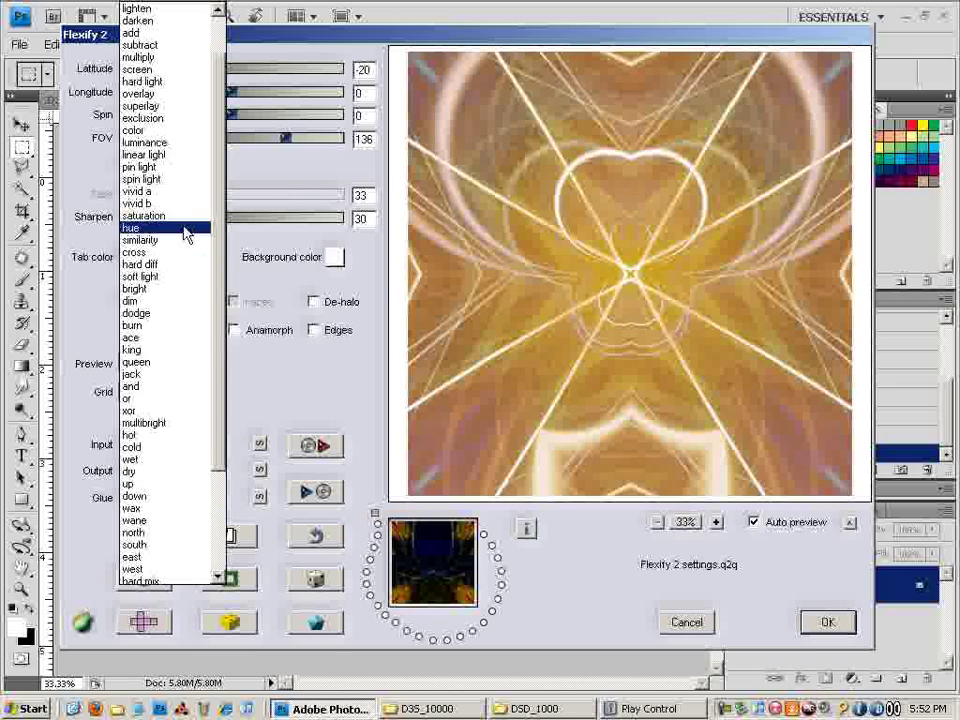
click(185, 178)
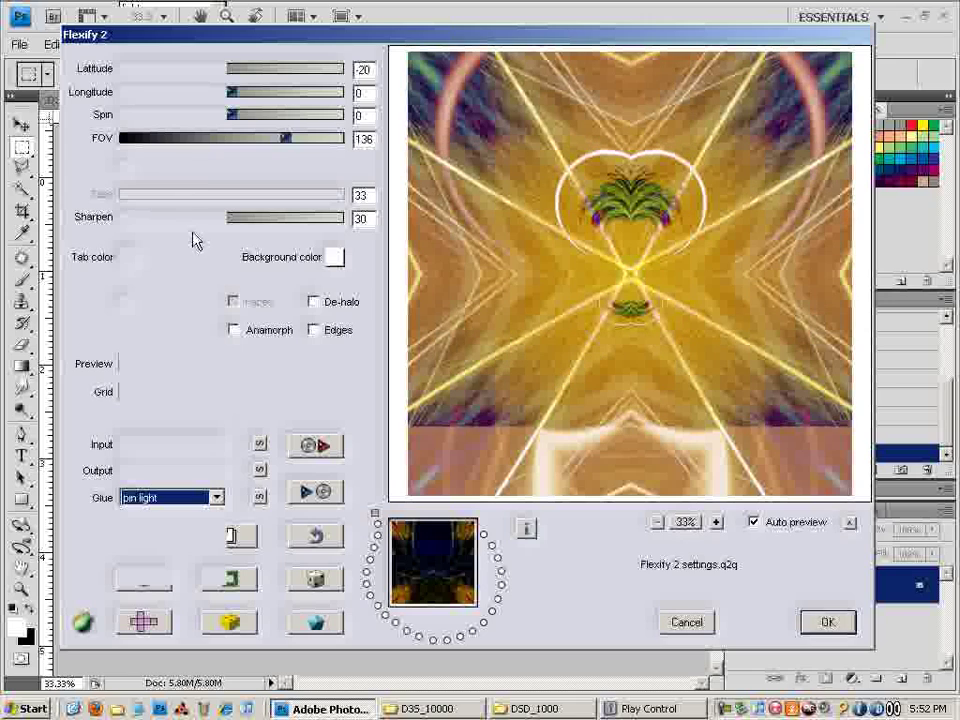
click(203, 500)
click(170, 311)
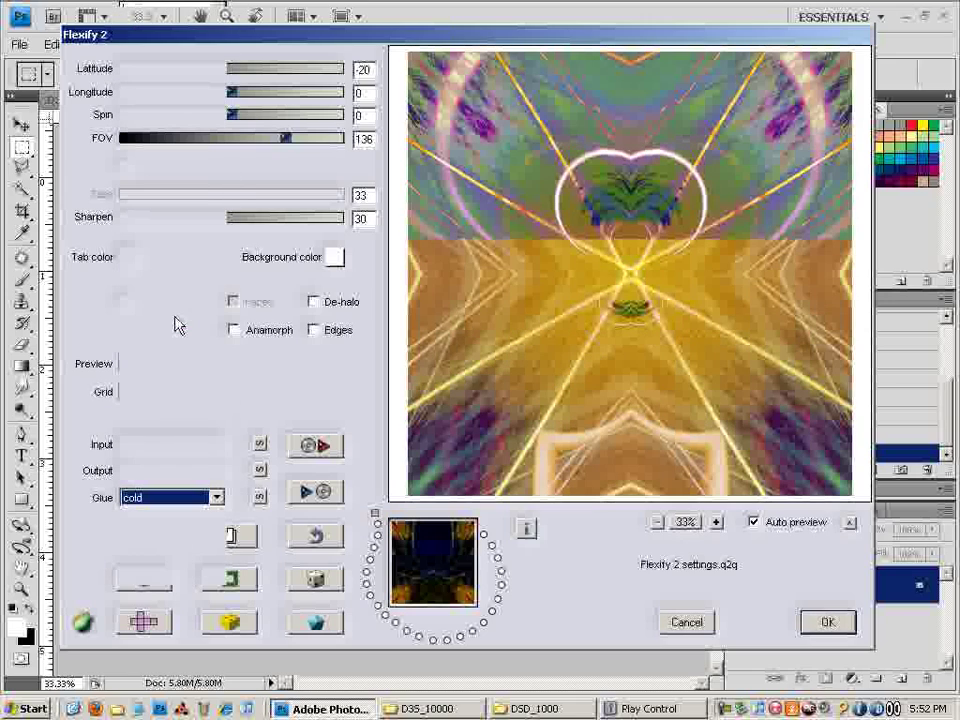
click(690, 622)
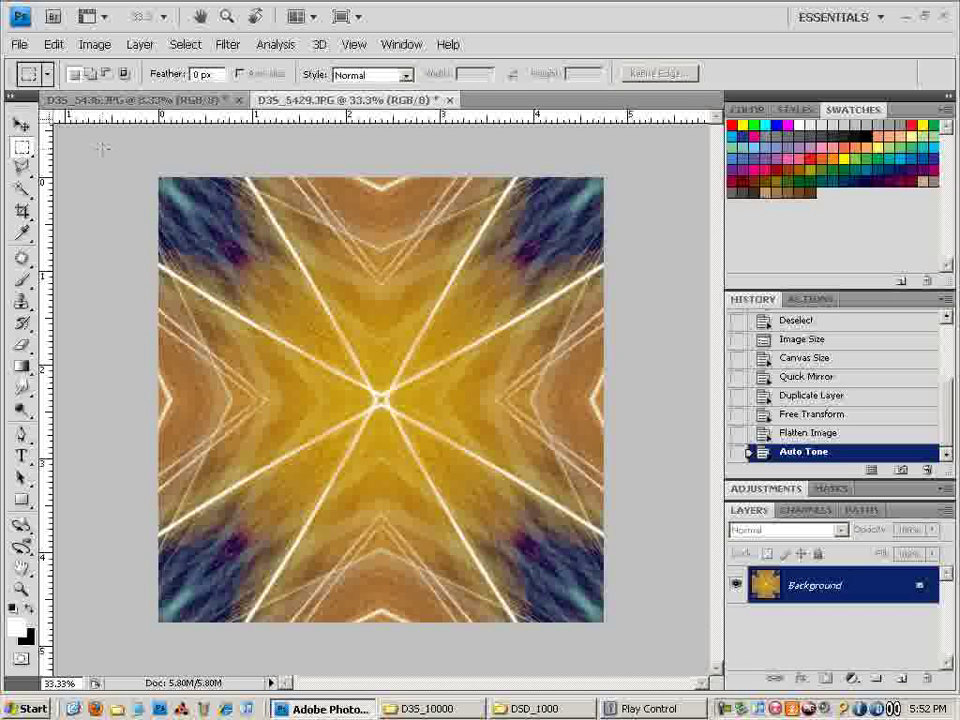
key(ctrl+minus)
key(ctrl+minus)
key(ctrl+minus)
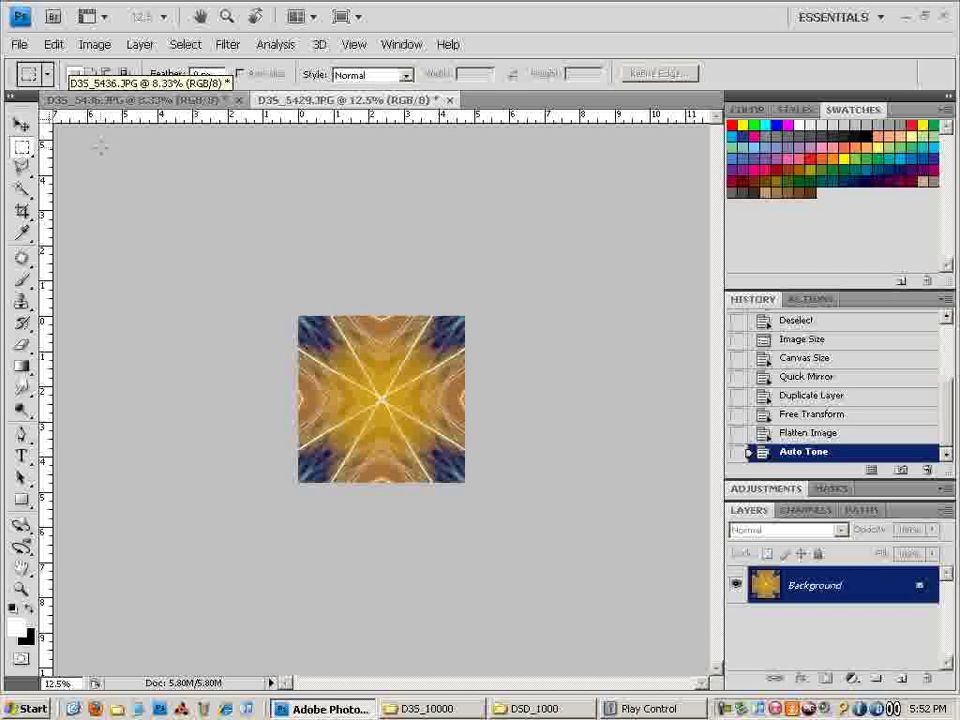
click(94, 44)
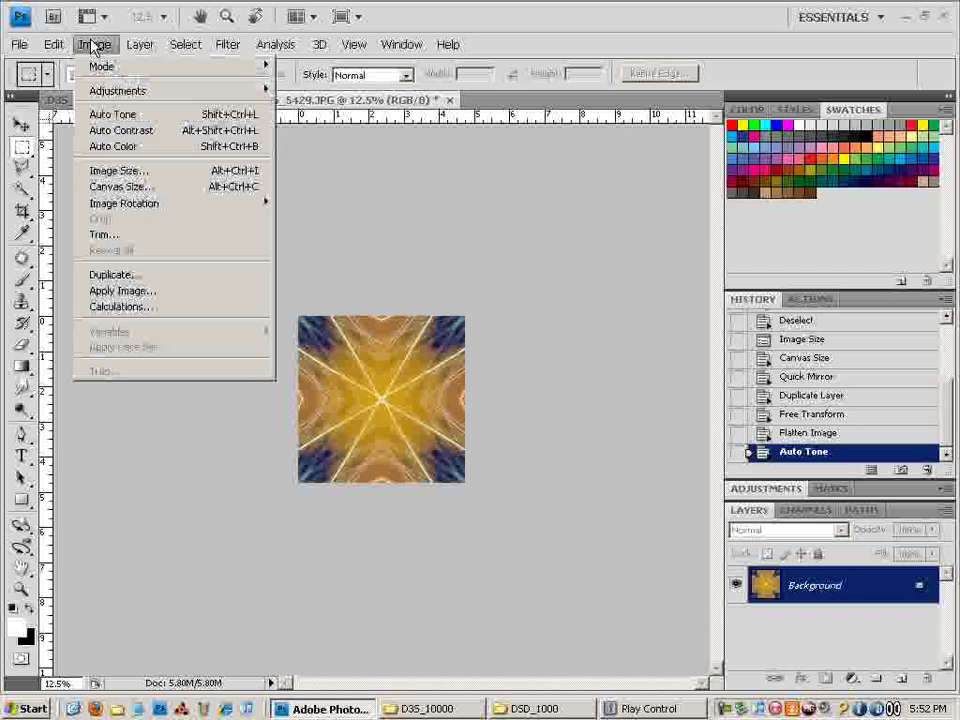
Enlarge the canvas to 300% width and height, then apply Quick Mirror to tile the kaleidoscope
click(160, 189)
click(775, 335)
click(760, 349)
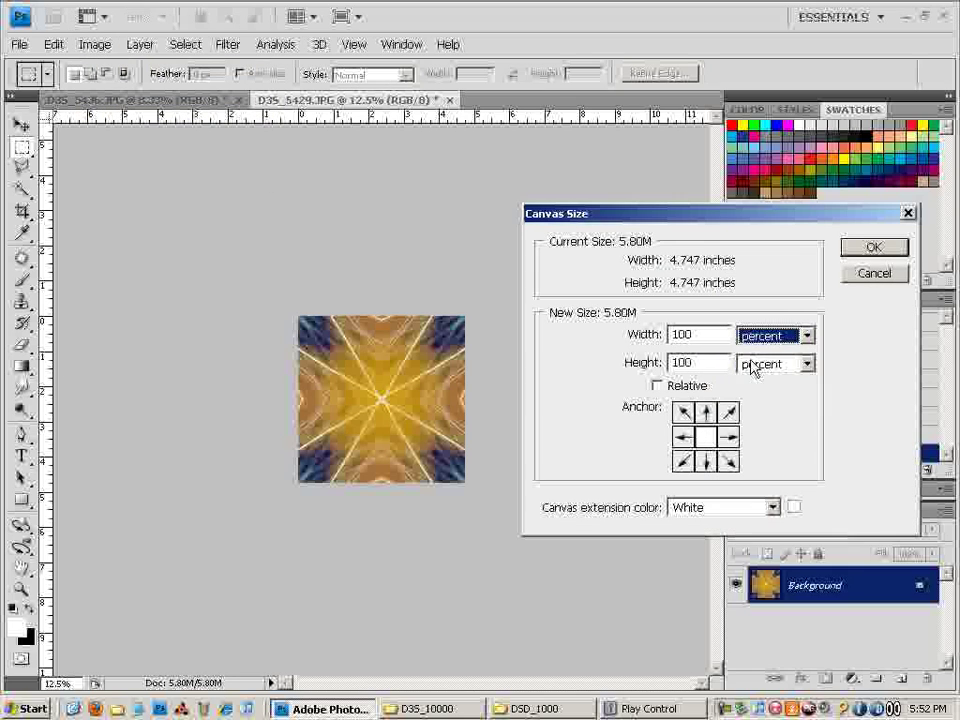
key(shift+Tab)
text(300)
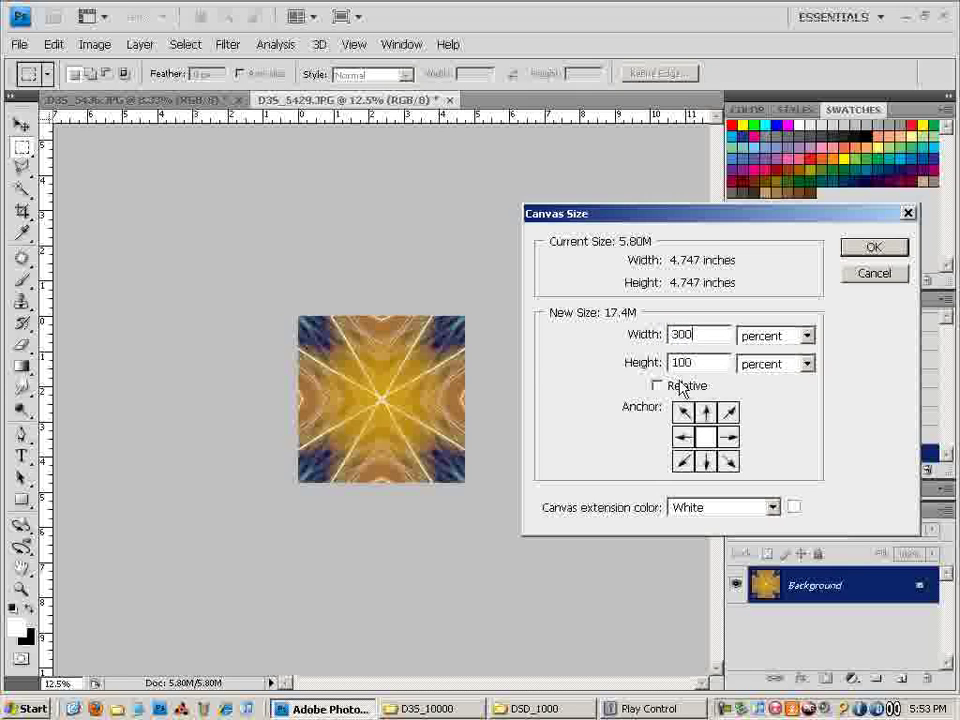
text(300)
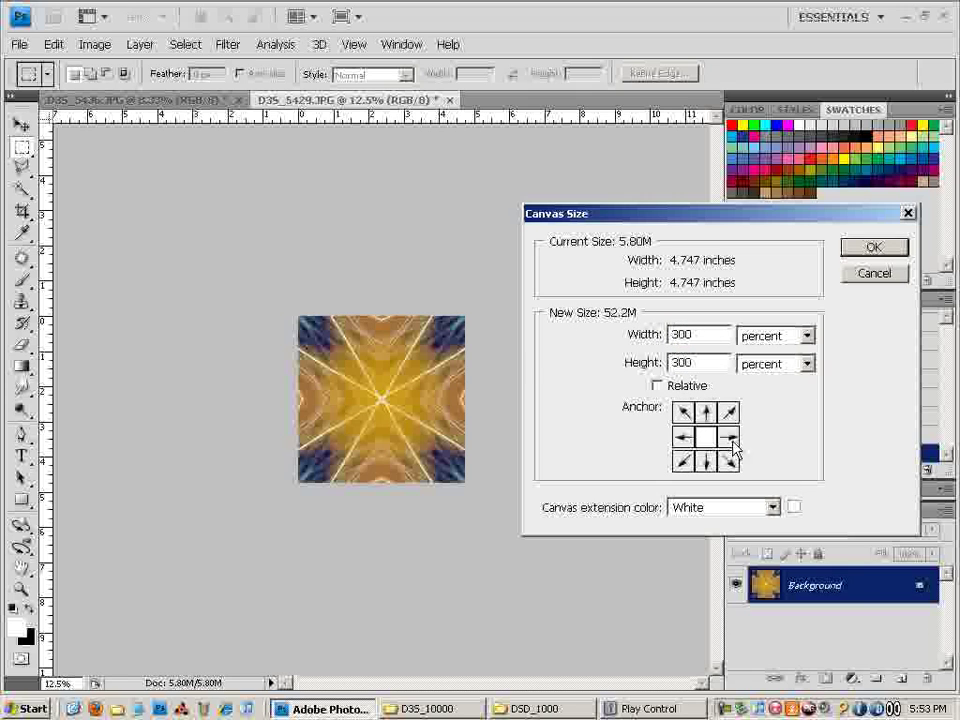
click(873, 248)
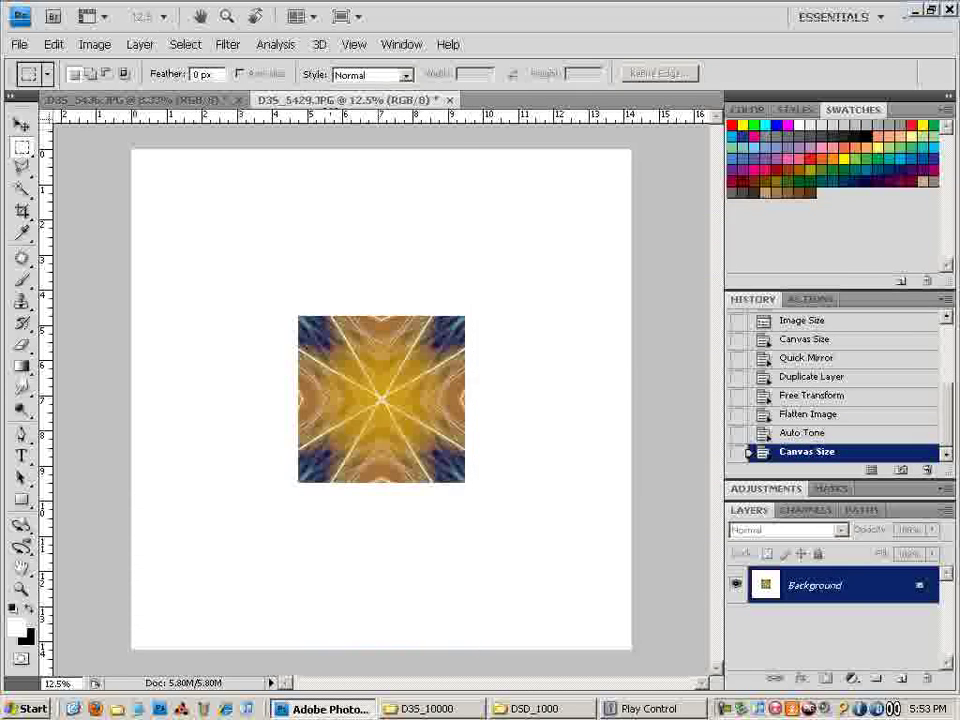
click(228, 44)
click(252, 66)
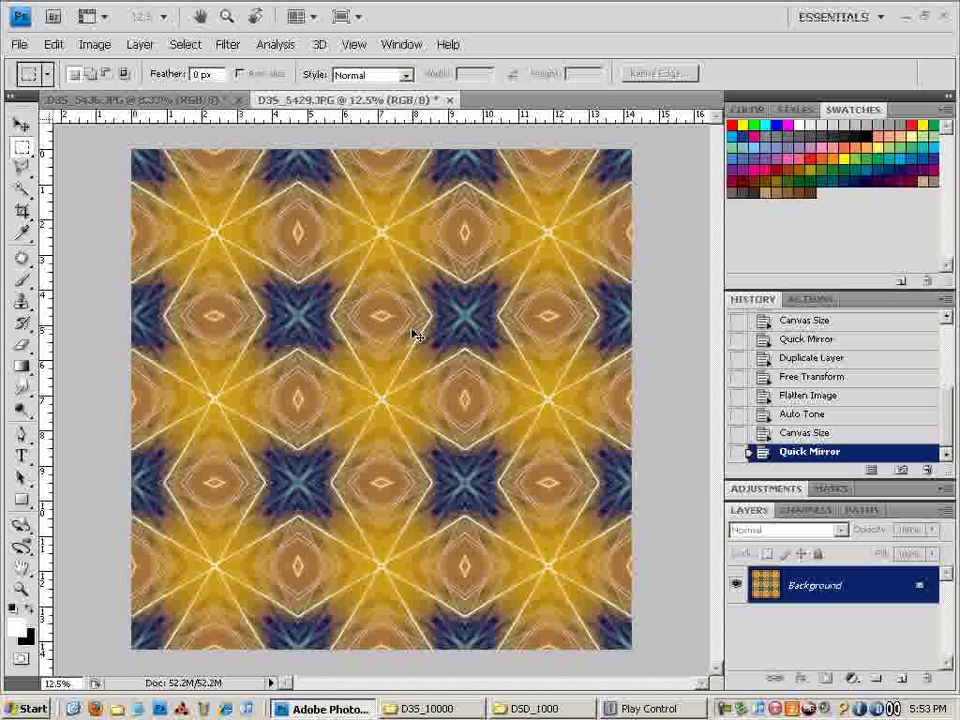
Resize the tiled pattern from 4272 down to 2000 by 2000 pixels
key(ctrl+plus)
click(230, 45)
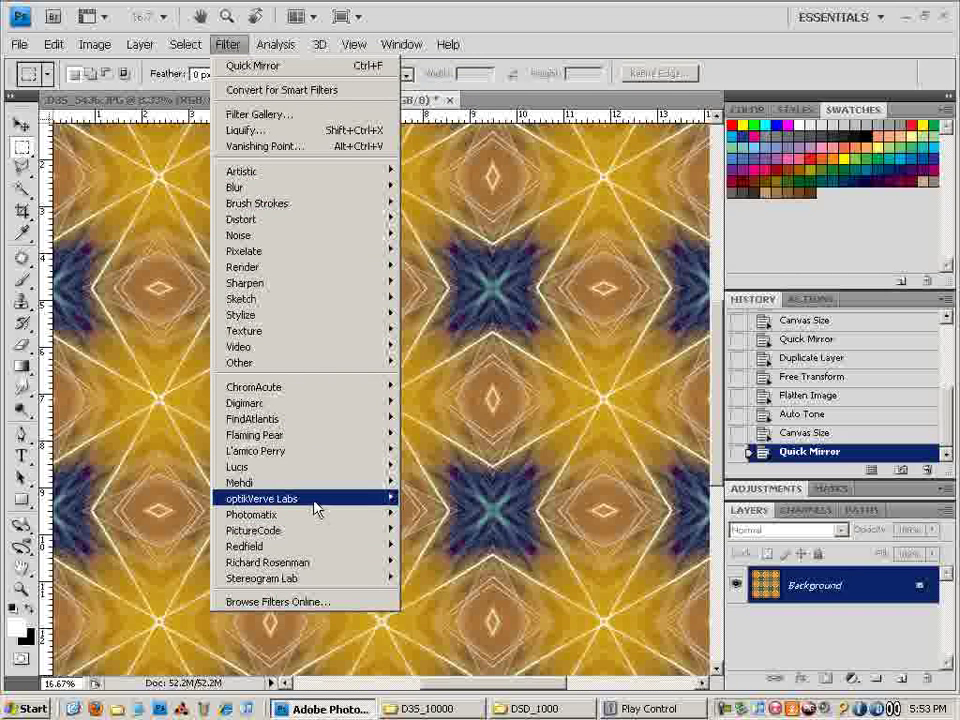
mouse_move(300, 473)
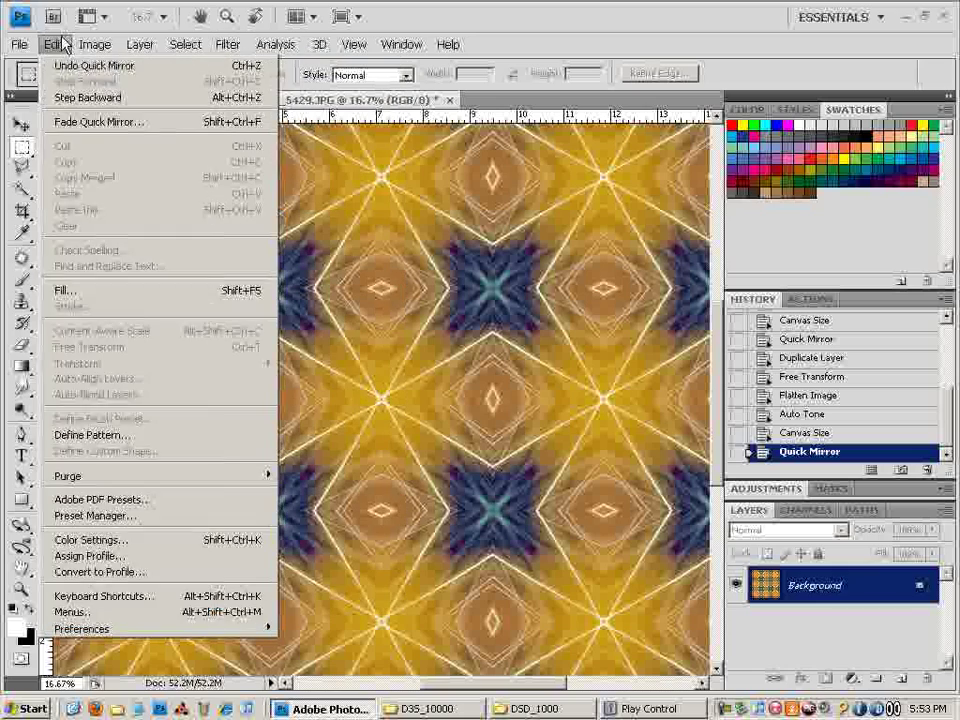
click(150, 170)
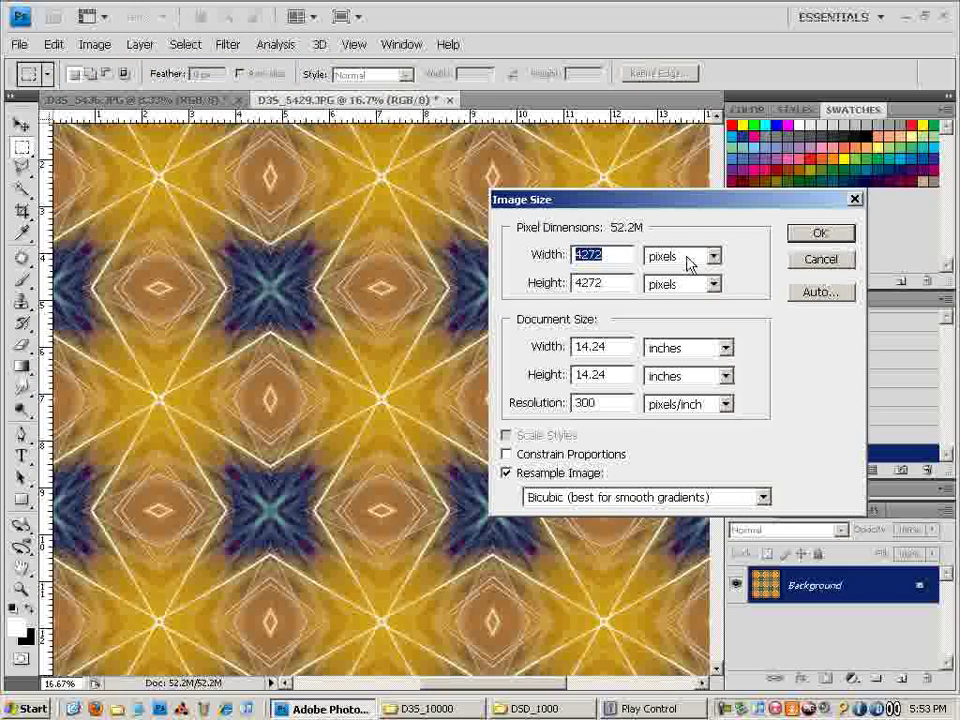
text(200)
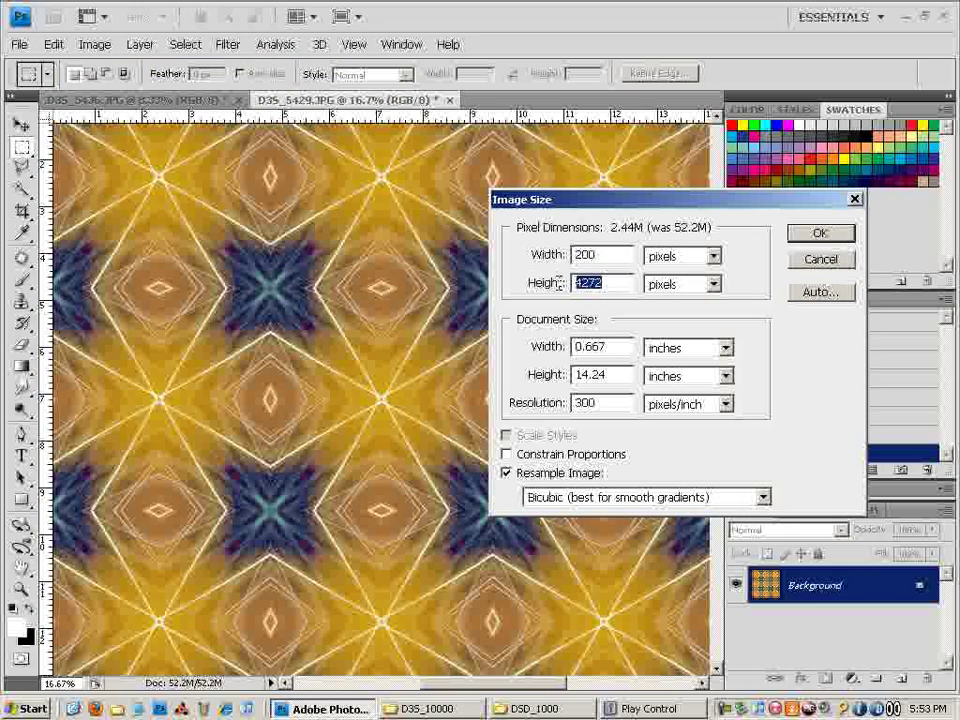
text(200)
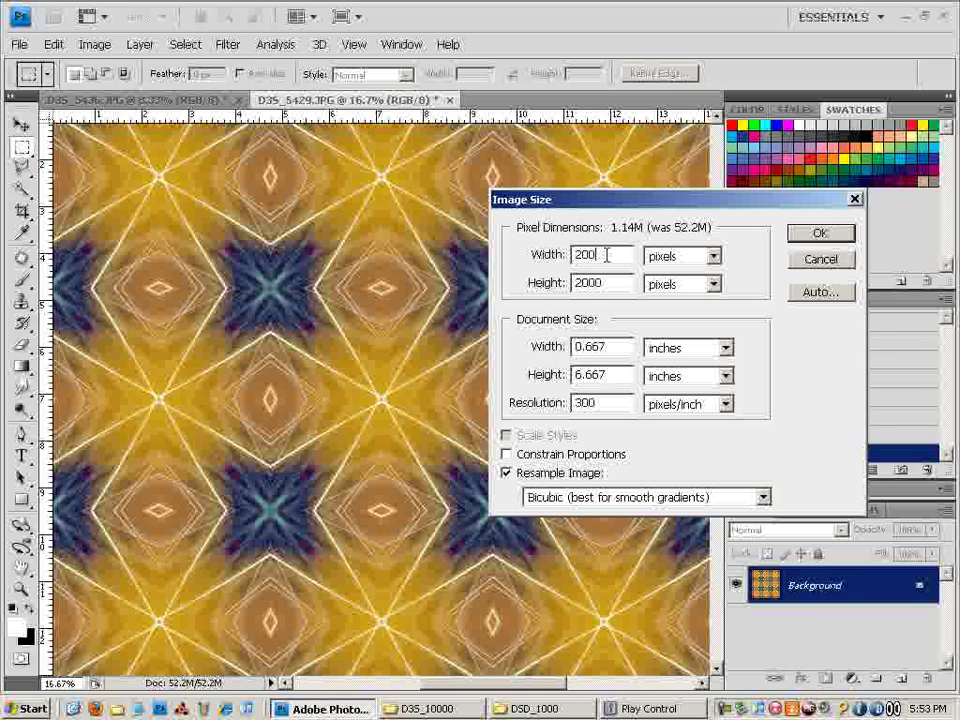
key(Return)
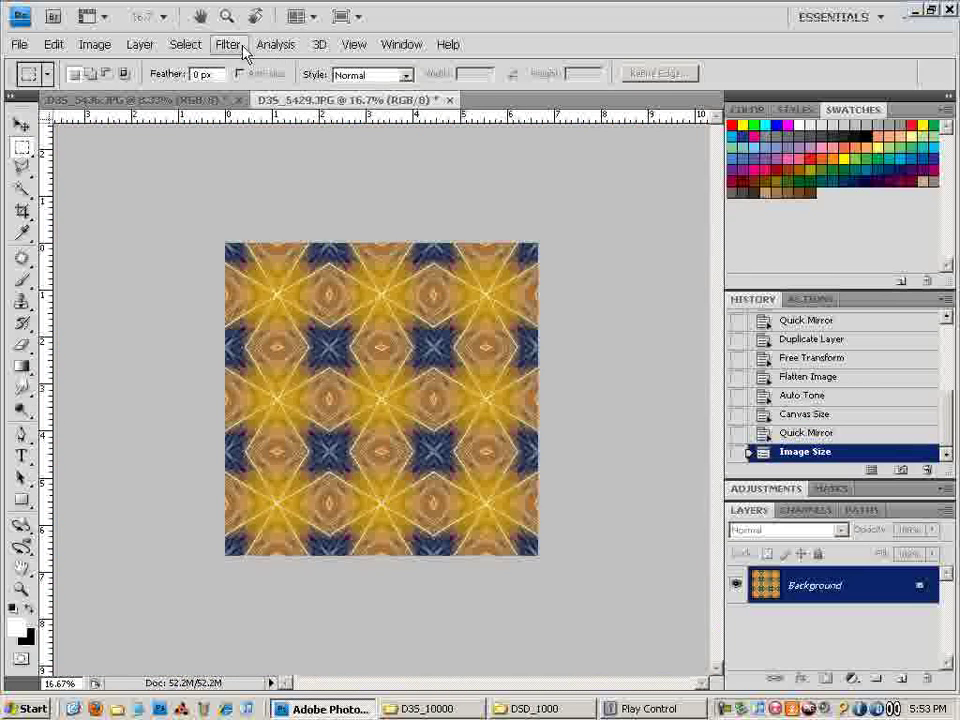
Launch the Flaming Pear Flexify 2 filter on the resized tile
click(238, 48)
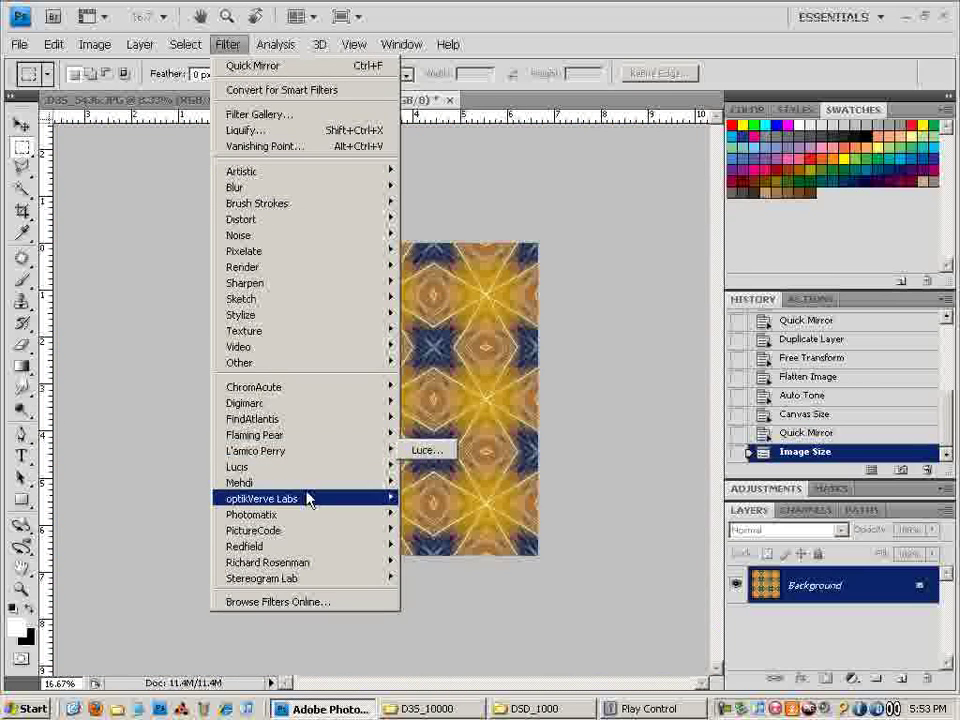
mouse_move(307, 488)
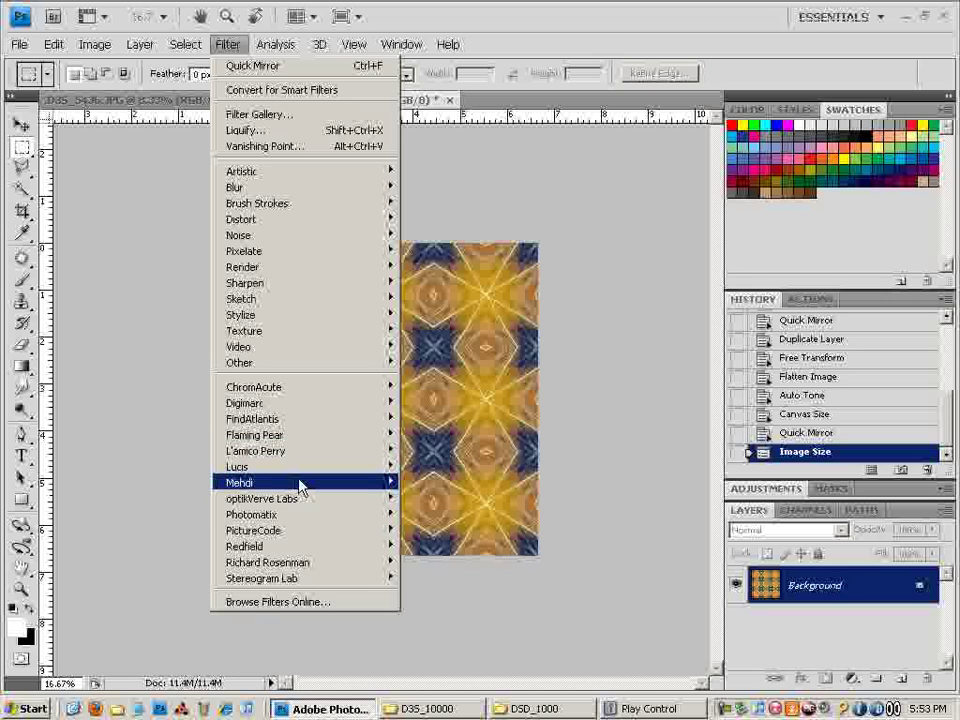
mouse_move(300, 452)
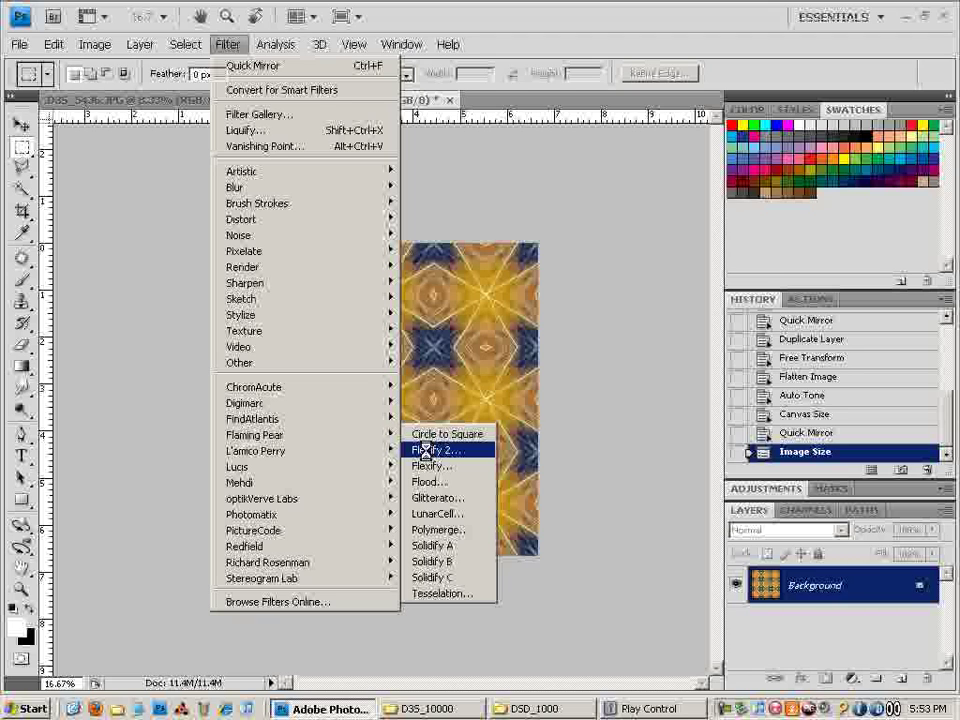
click(427, 451)
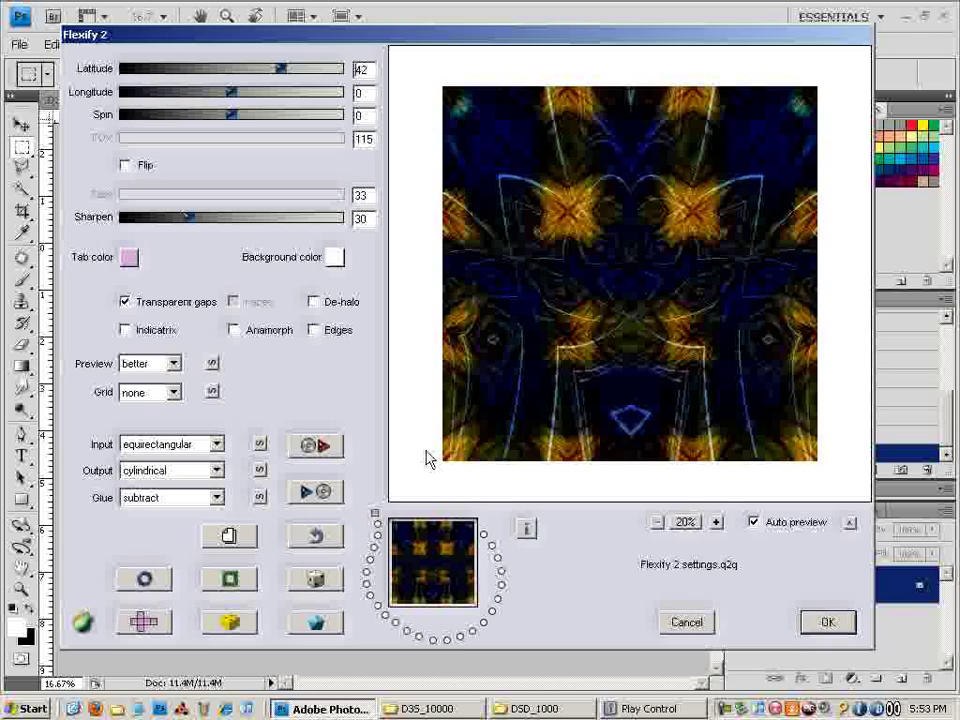
Set Flexify 2 glue to normal and the output projection to stereographic
click(125, 497)
key(Home)
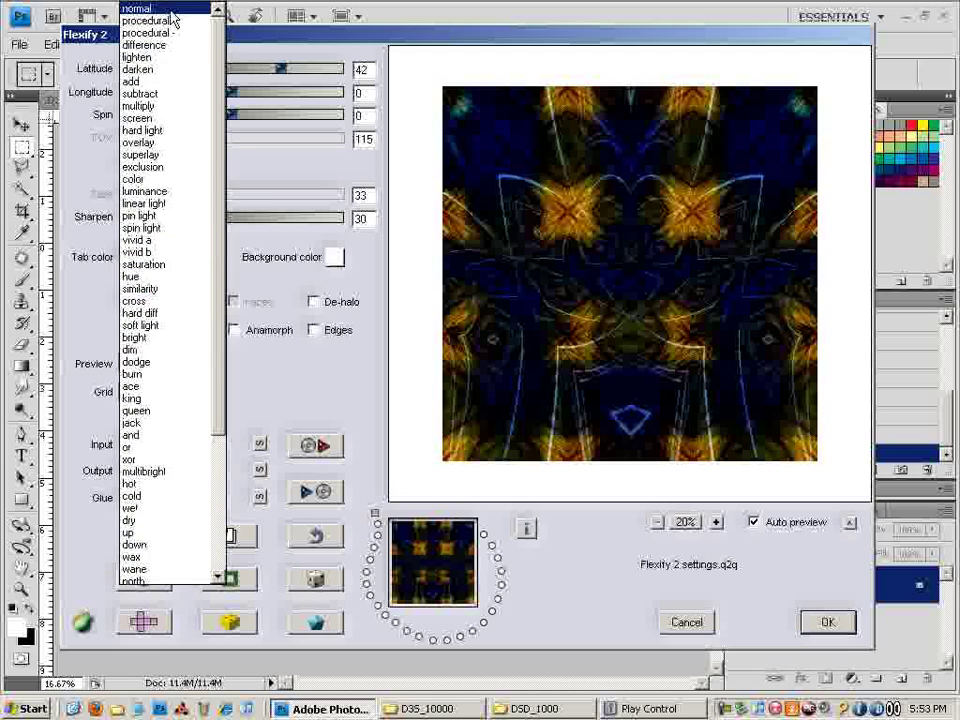
key(Return)
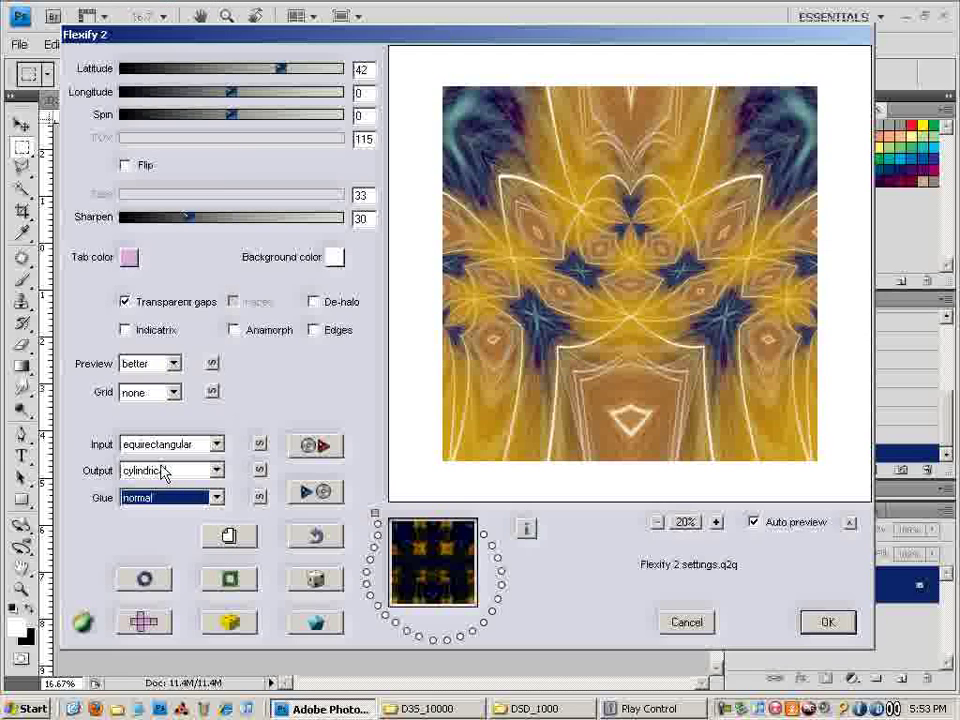
click(165, 471)
scroll(165, 360, up, 5)
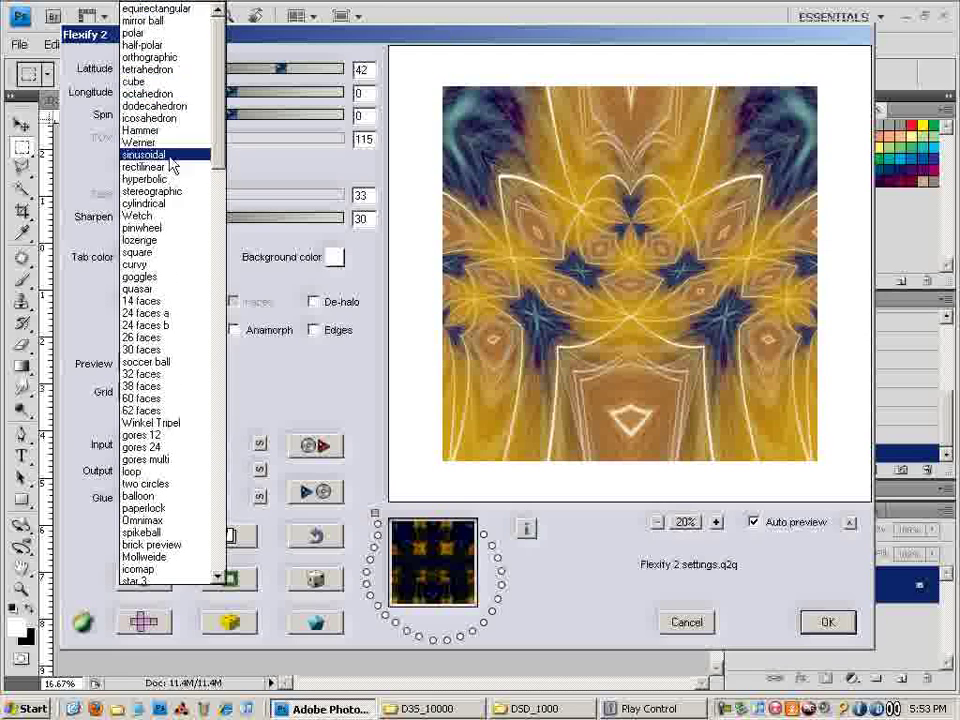
click(172, 197)
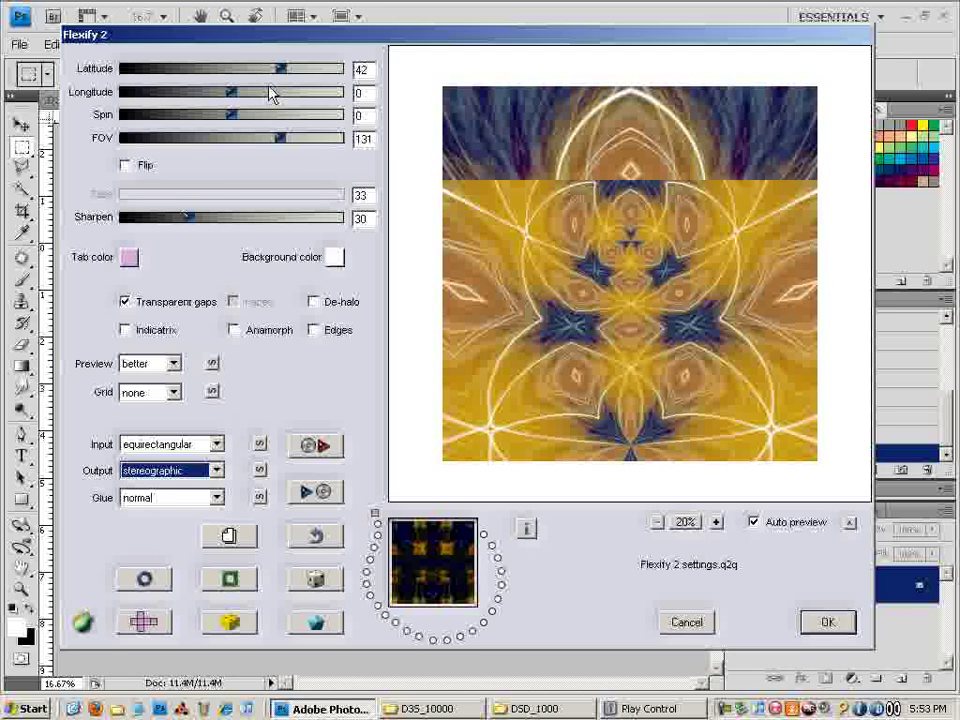
Set latitude to 44 and field of view to 150, then apply the warp
drag(213, 70, 205, 70)
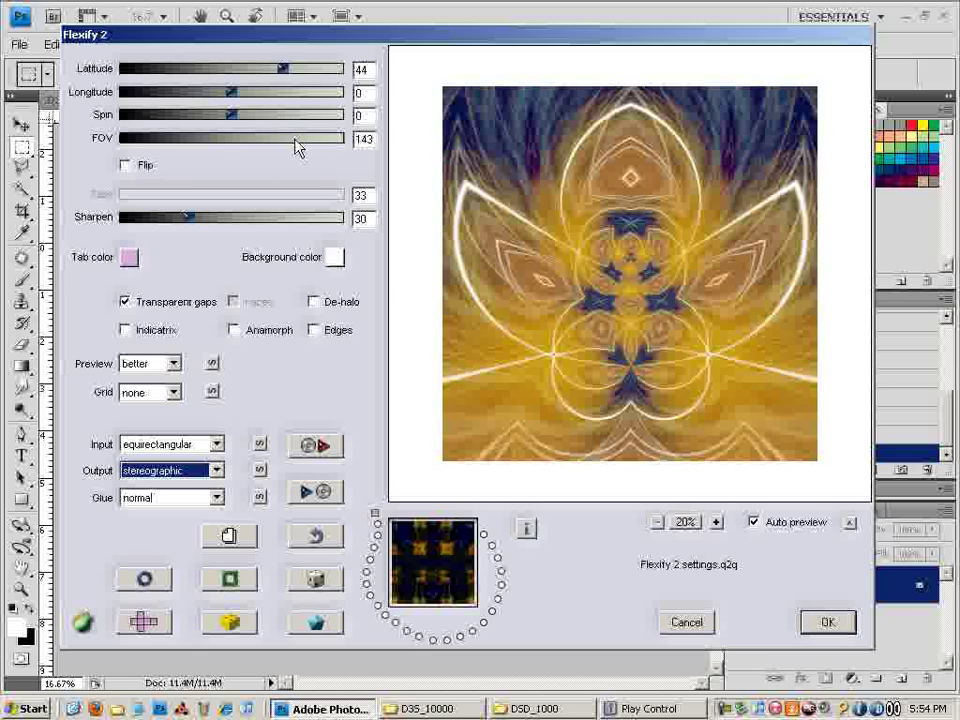
drag(296, 142, 303, 138)
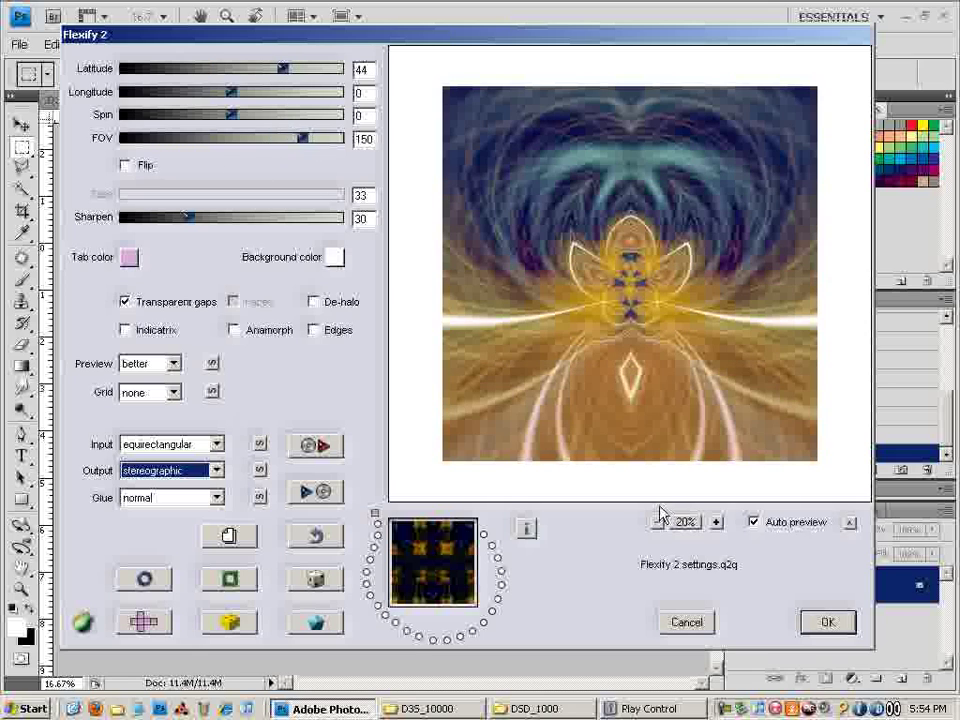
click(823, 624)
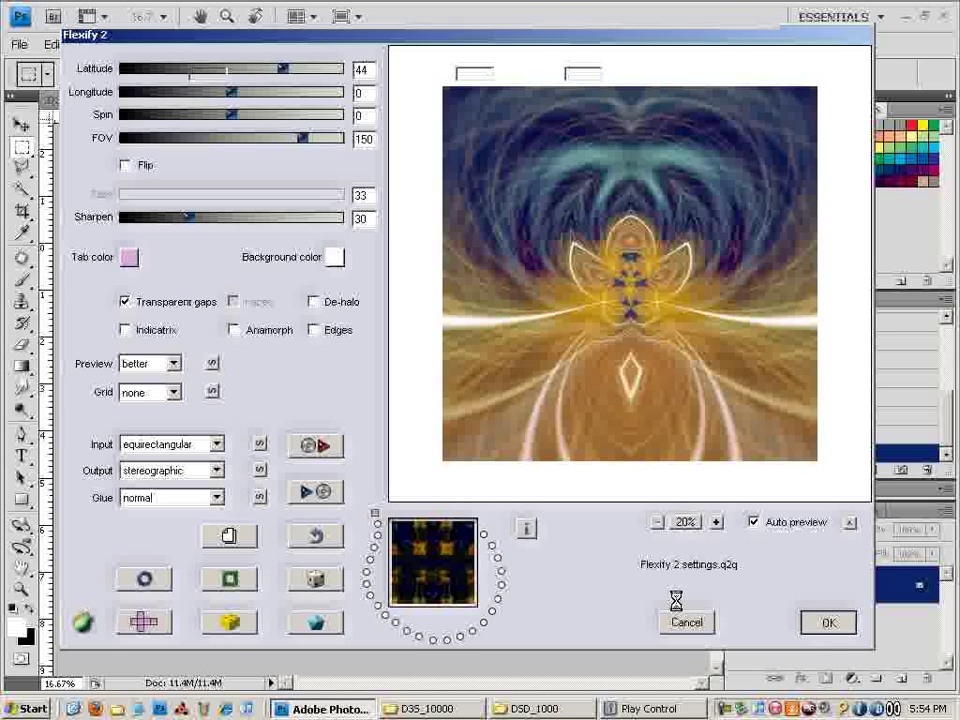